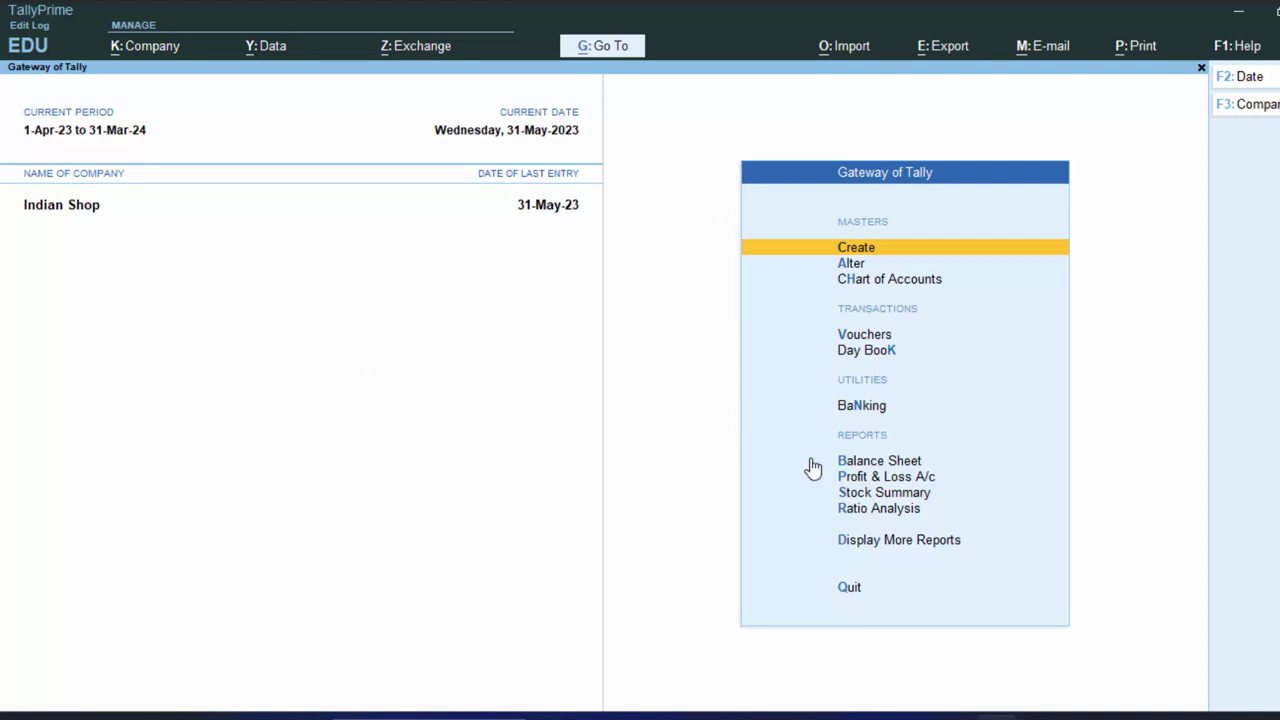
Start a purchase voucher with supplier invoice number 344, keeping the invoice date 31-May-23.
click(866, 336)
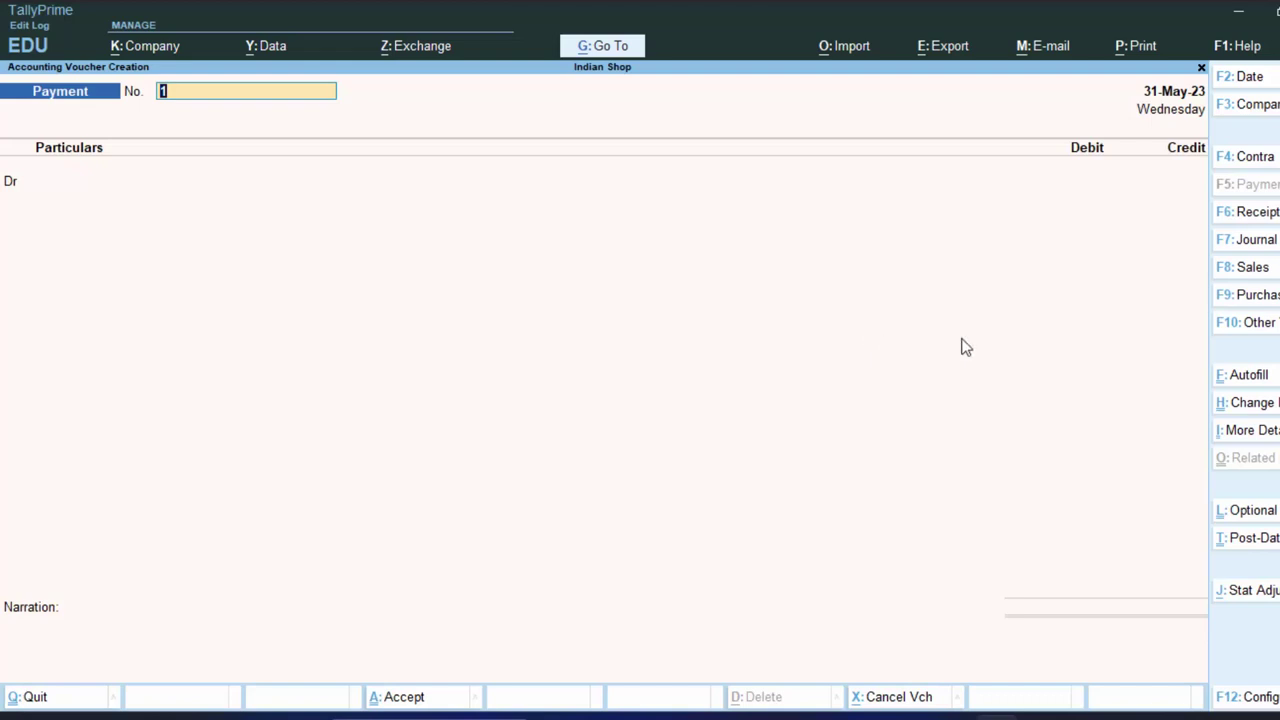
click(1228, 300)
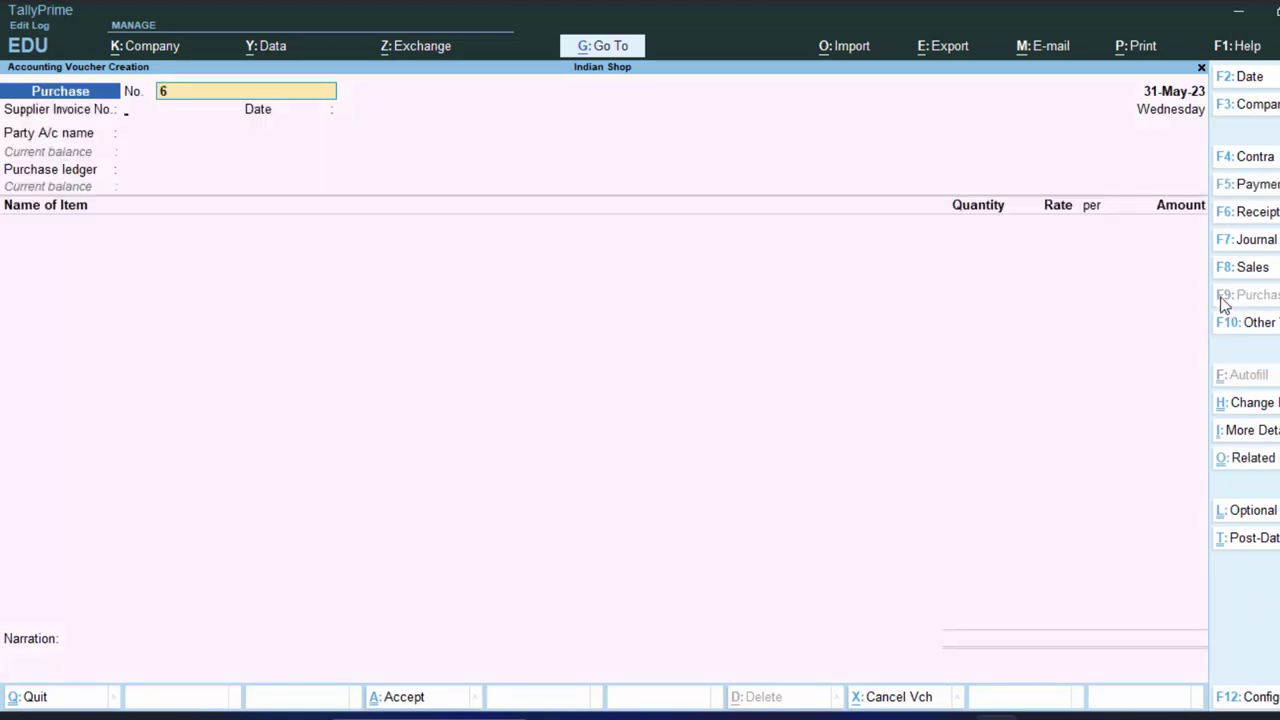
key(Return)
text(344)
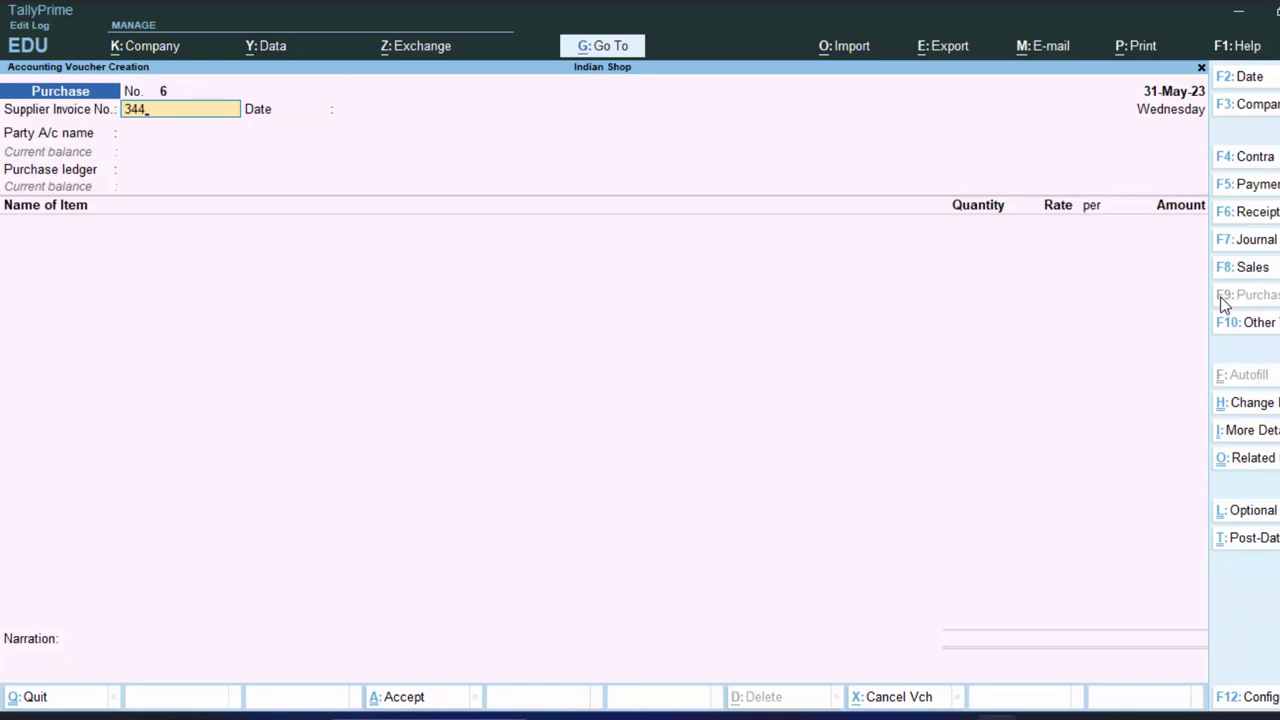
key(Return)
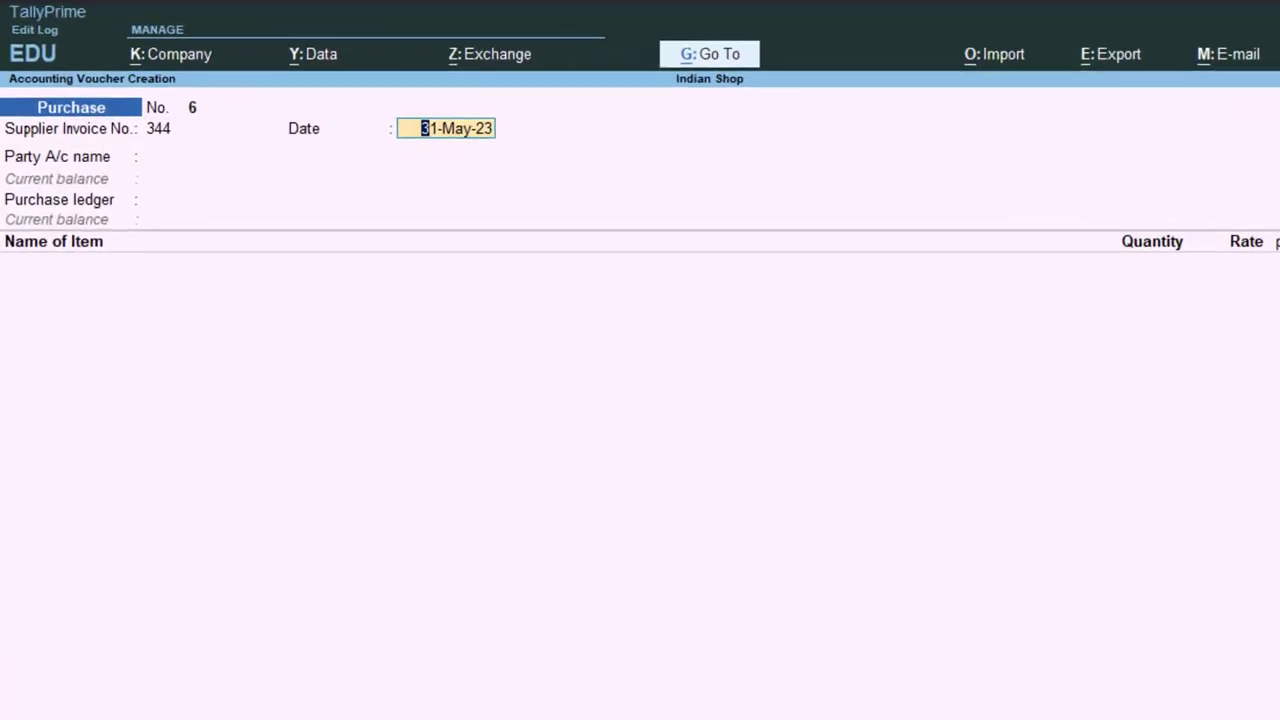
key(Return)
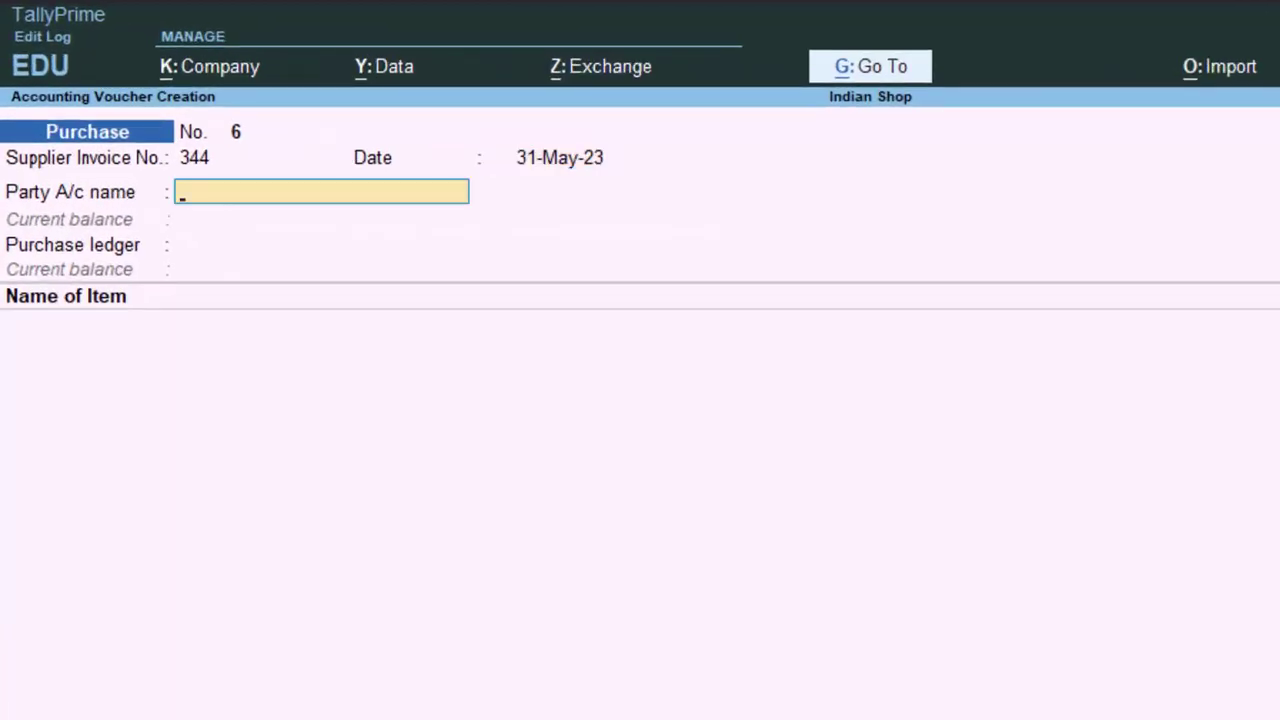
Create a new party ledger named "Mahesh Whole Saler" under the Sundry Creditors group from the purchase voucher.
key(alt+c)
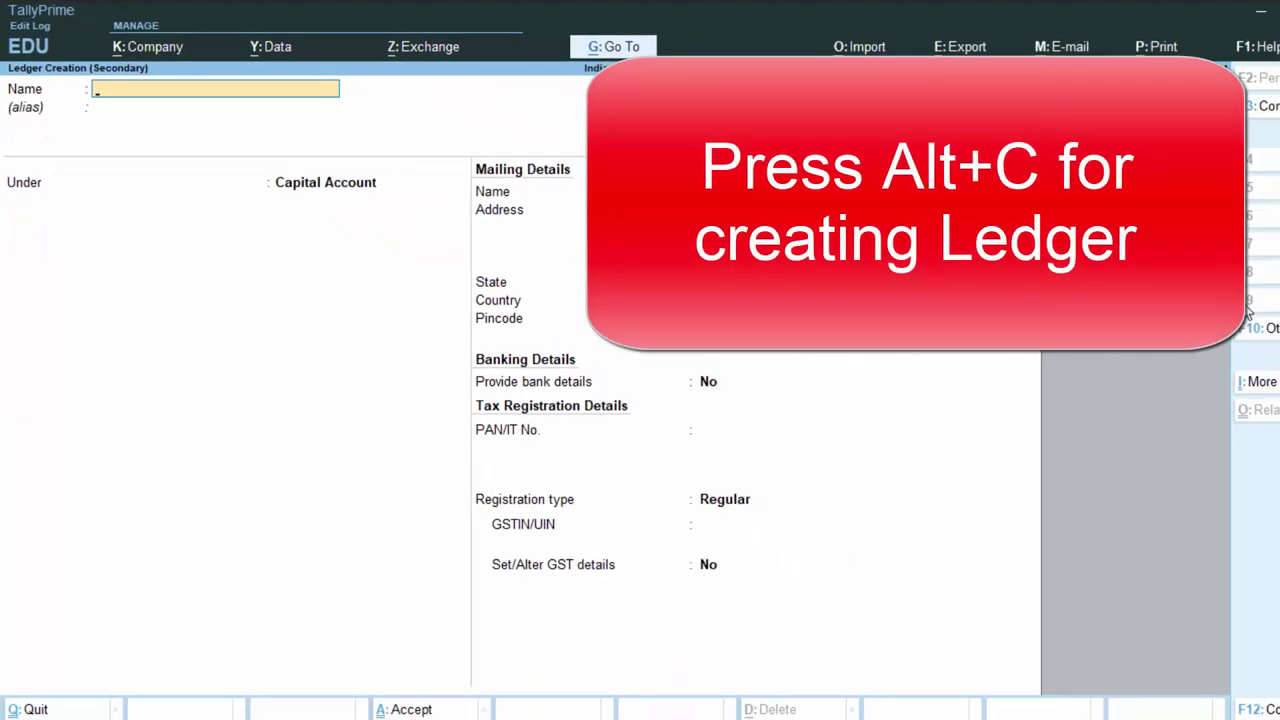
text(Mahesh W)
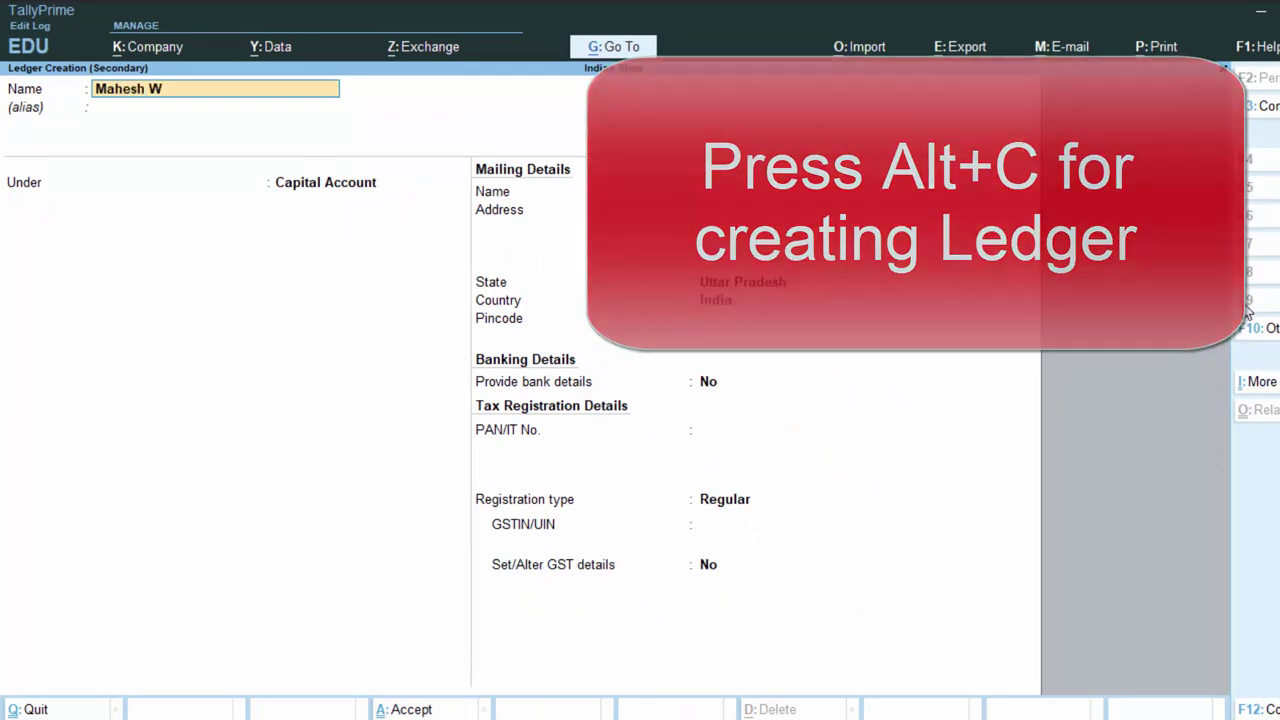
text(hole Saler)
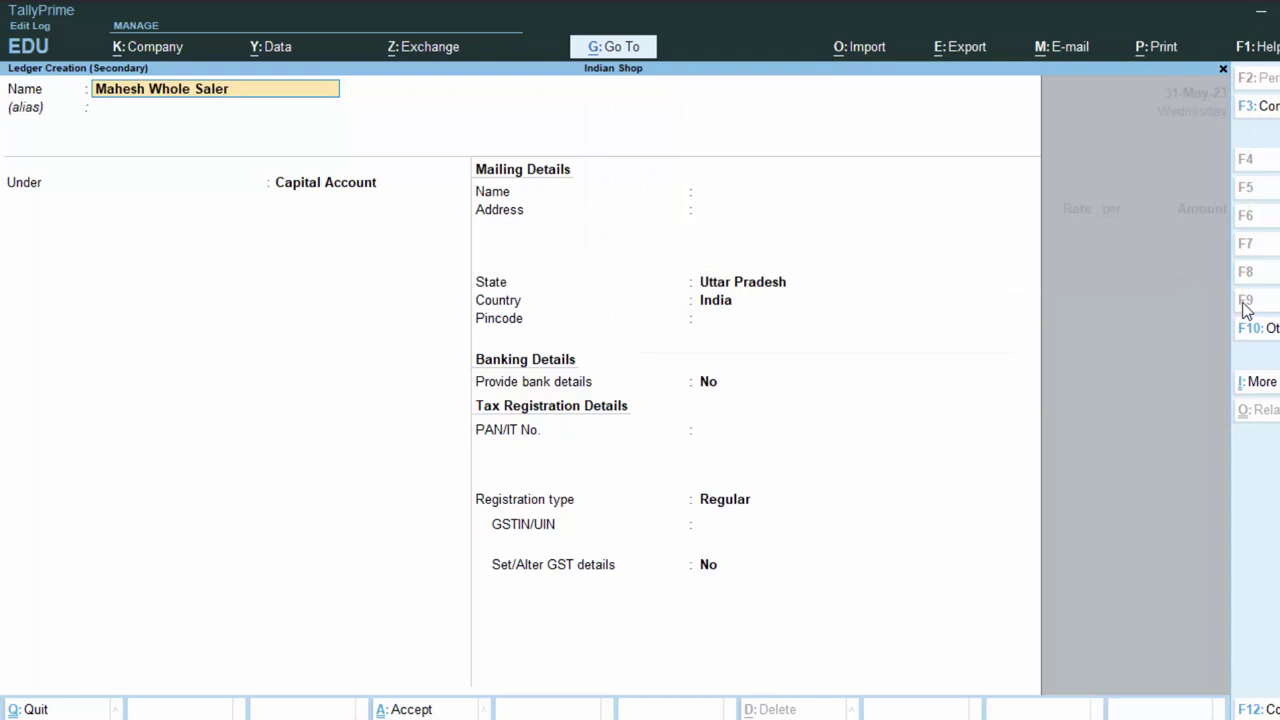
key(Return)
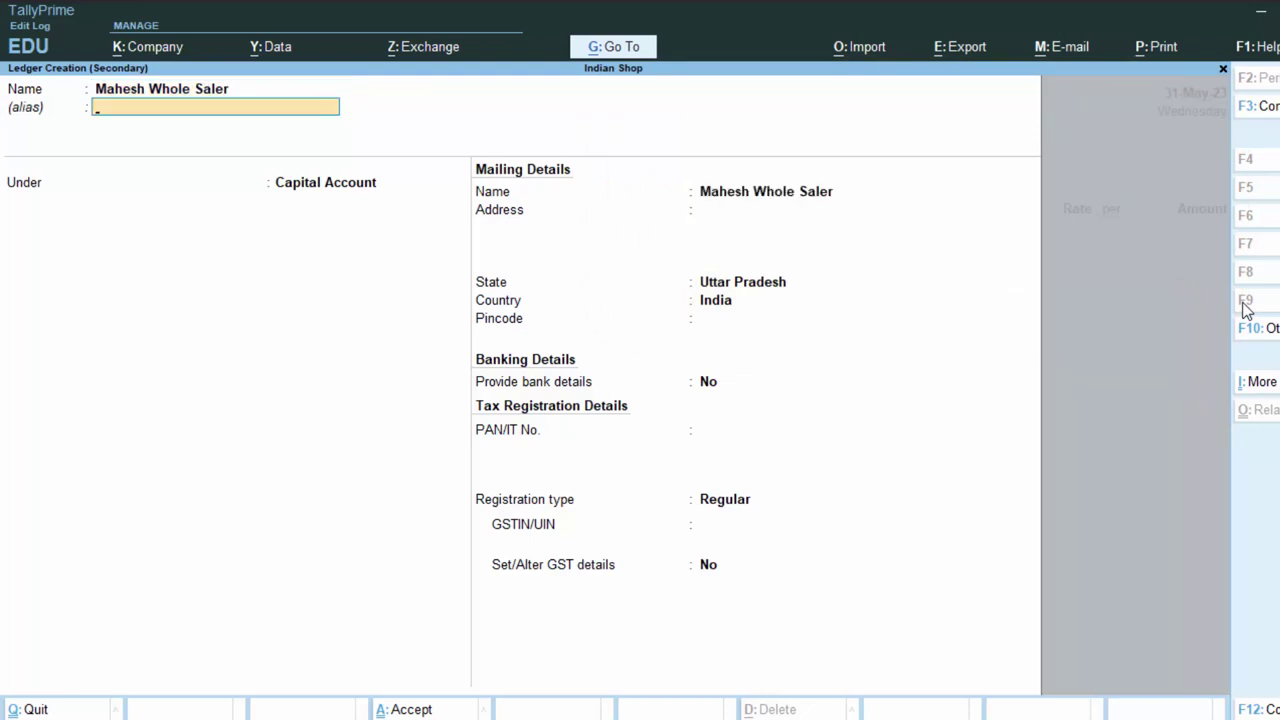
key(Return)
text(S)
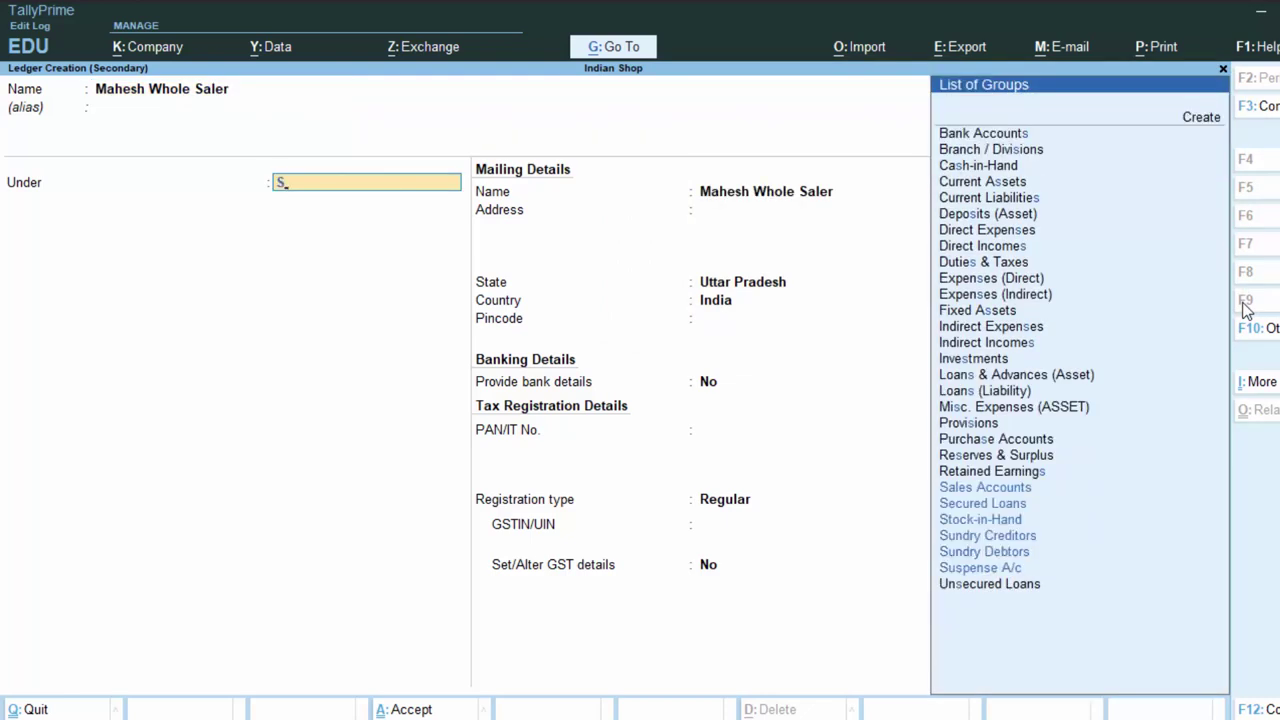
key(Down)
key(Down)
key(Down)
key(Down)
key(Return)
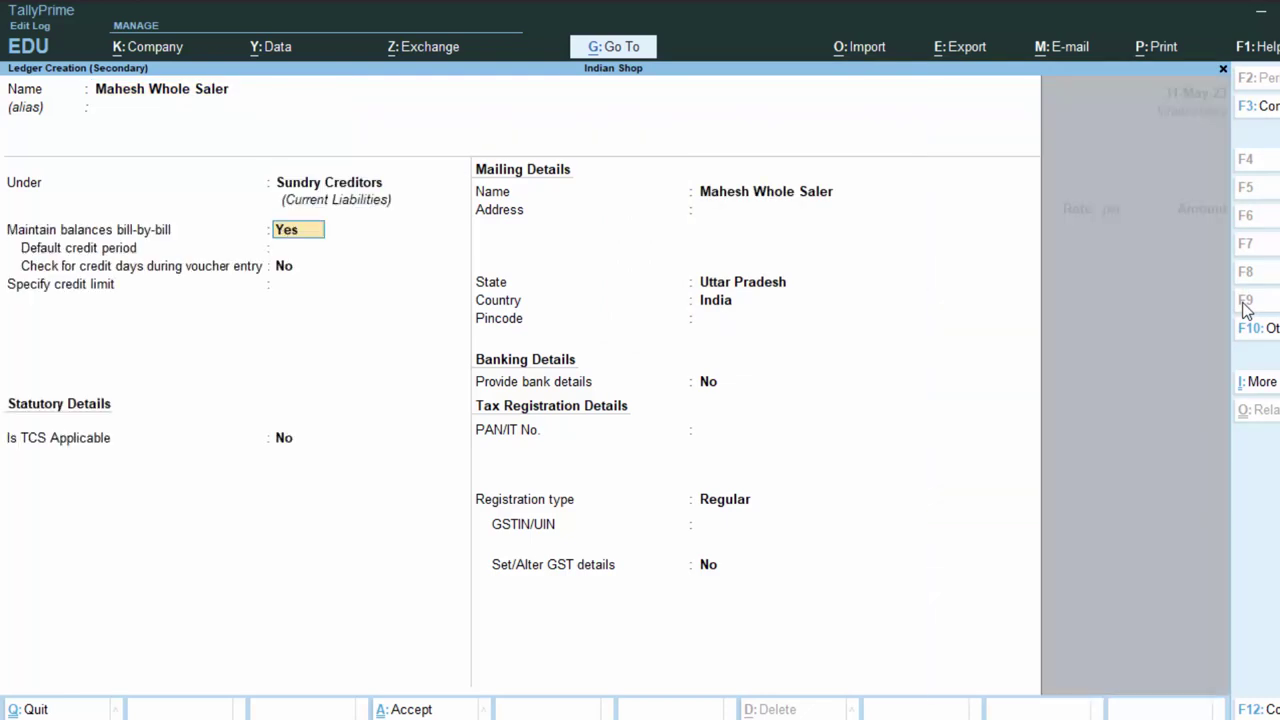
Keep the default bill-by-bill, mailing, banking and tax settings for the new supplier ledger and save it.
key(Return)
key(Return)
key(Return)
key(Return)
key(Return)
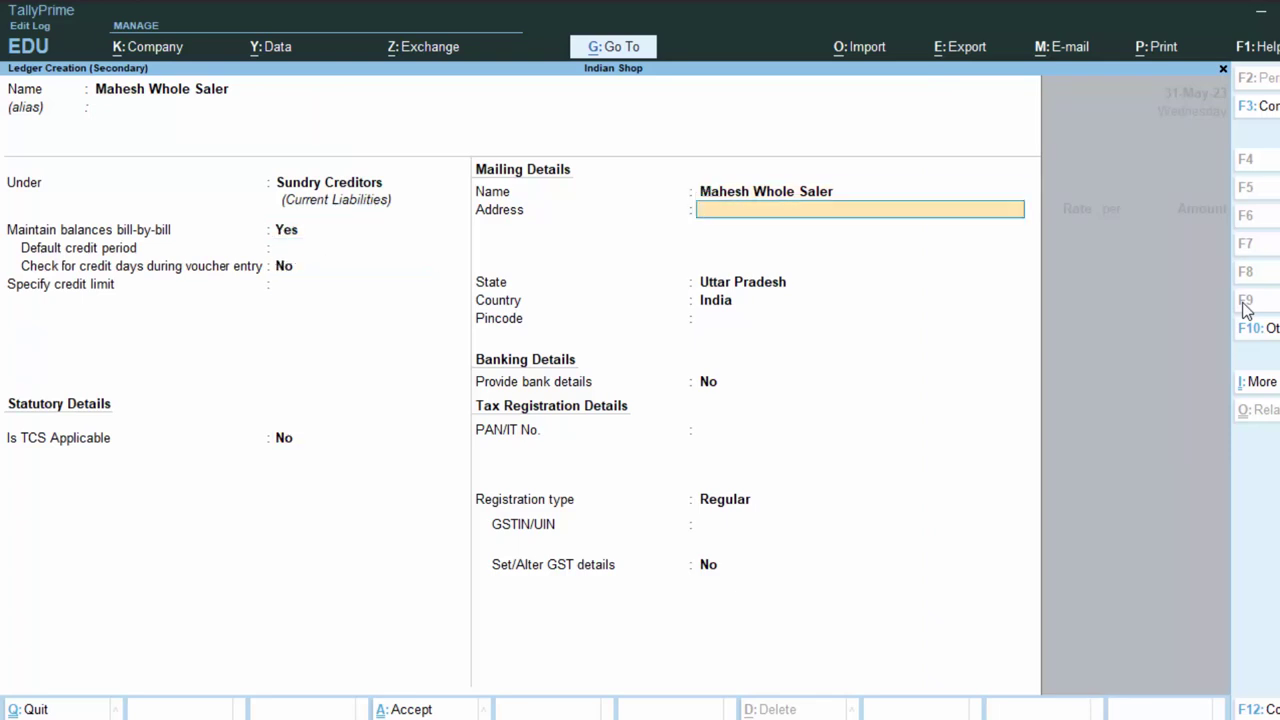
key(Return)
key(Return)
key(Return)
key(Return)
key(Return)
key(Return)
key(Return)
key(Return)
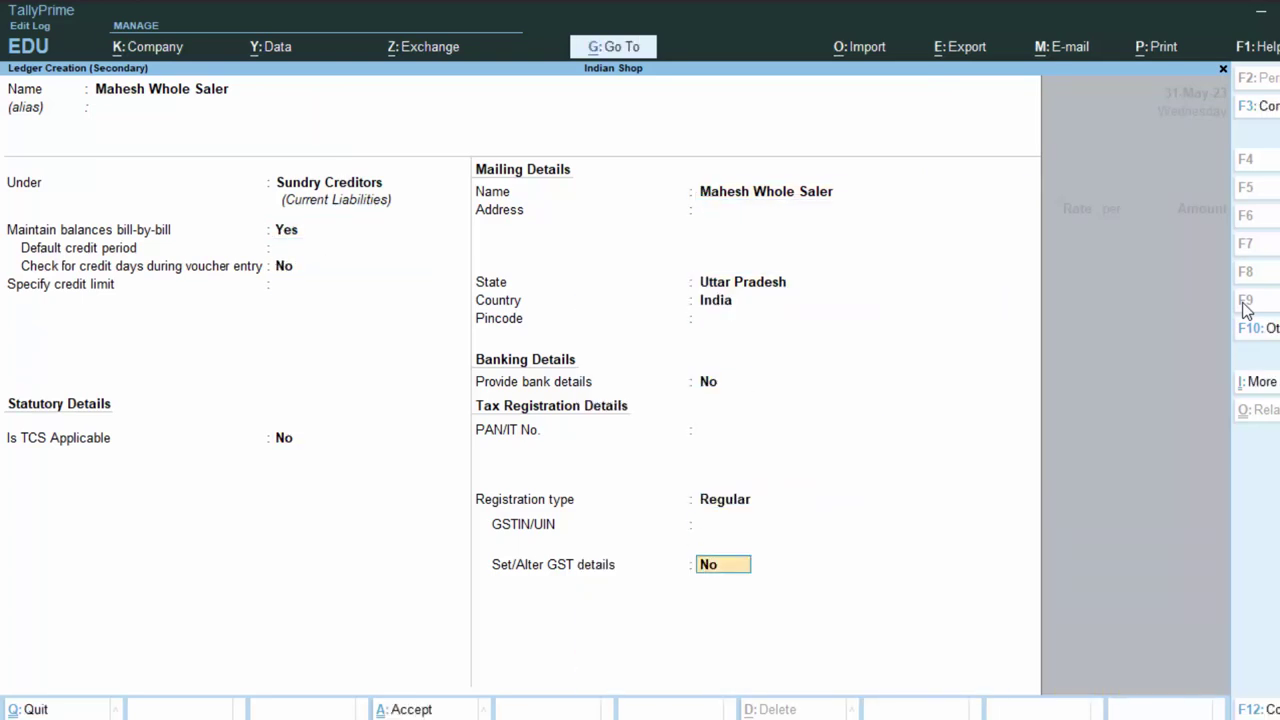
key(Return)
key(Return)
Use the new supplier as the voucher's party, leaving receipt details blank and accepting the default party details.
key(Return)
key(Return)
key(Return)
key(Return)
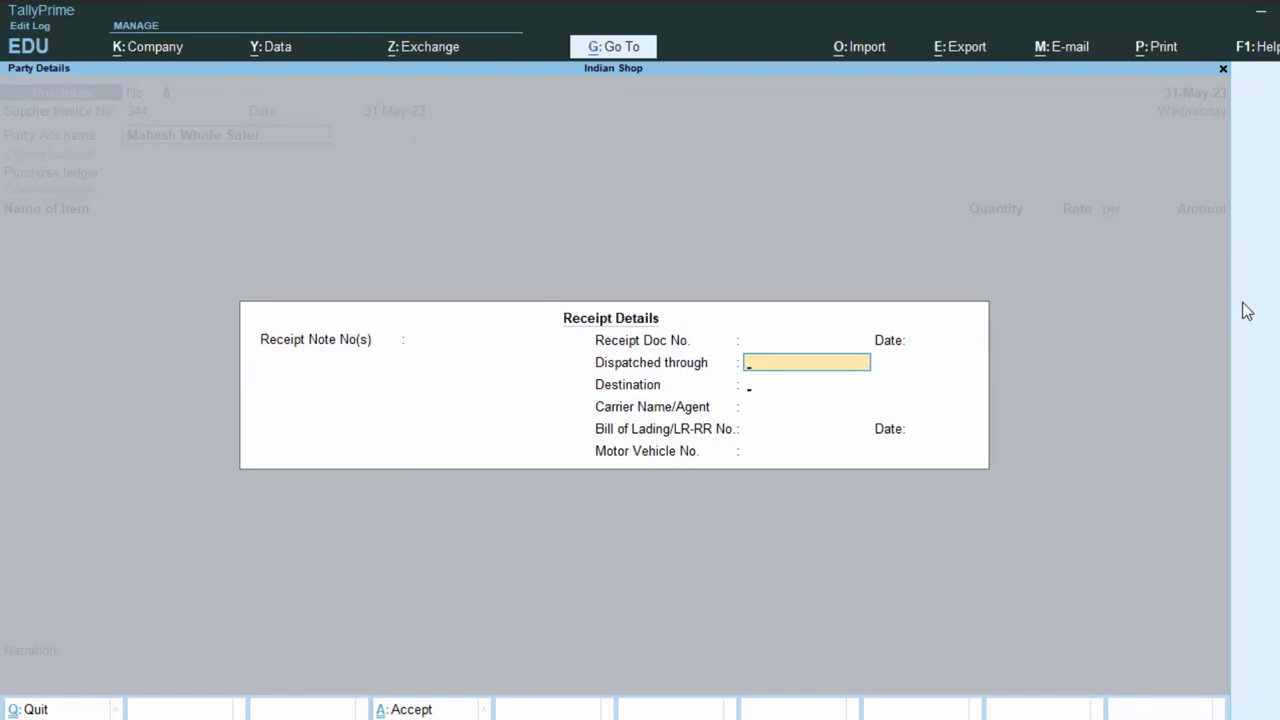
key(Return)
key(Return)
key(Return)
key(Return)
key(Return)
key(Return)
key(Return)
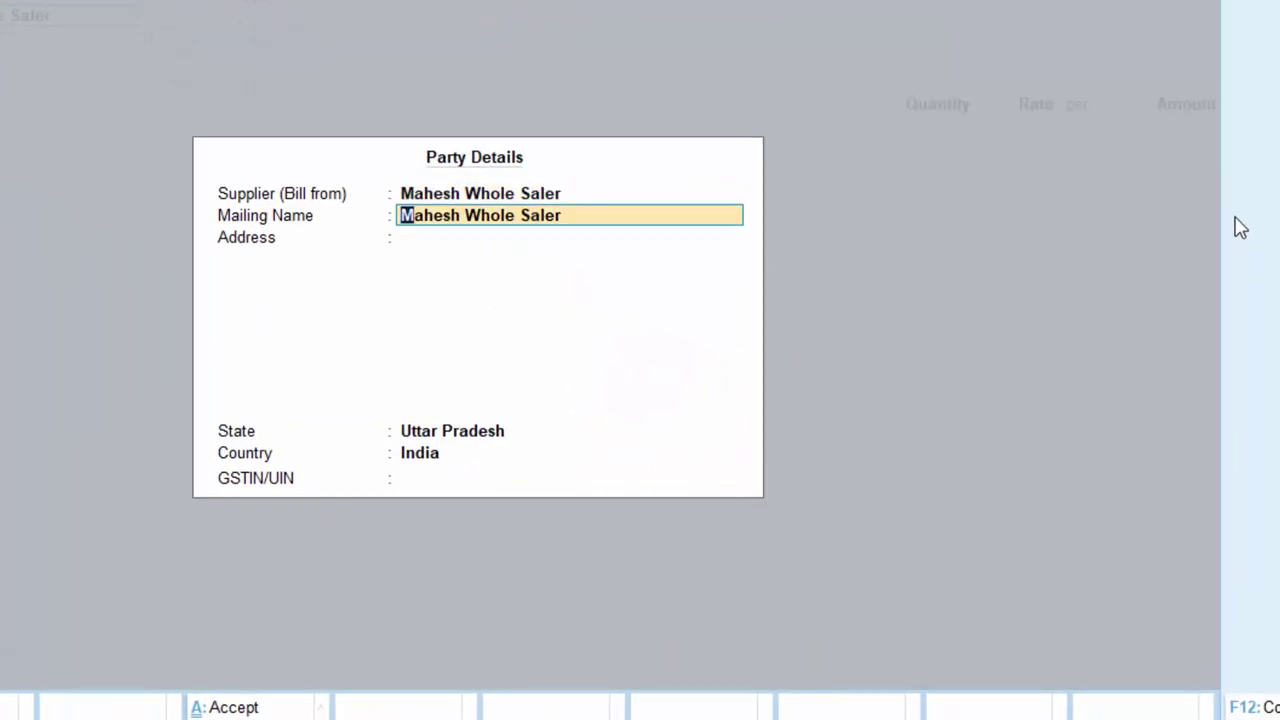
key(Return)
key(Return)
key(Return)
key(Return)
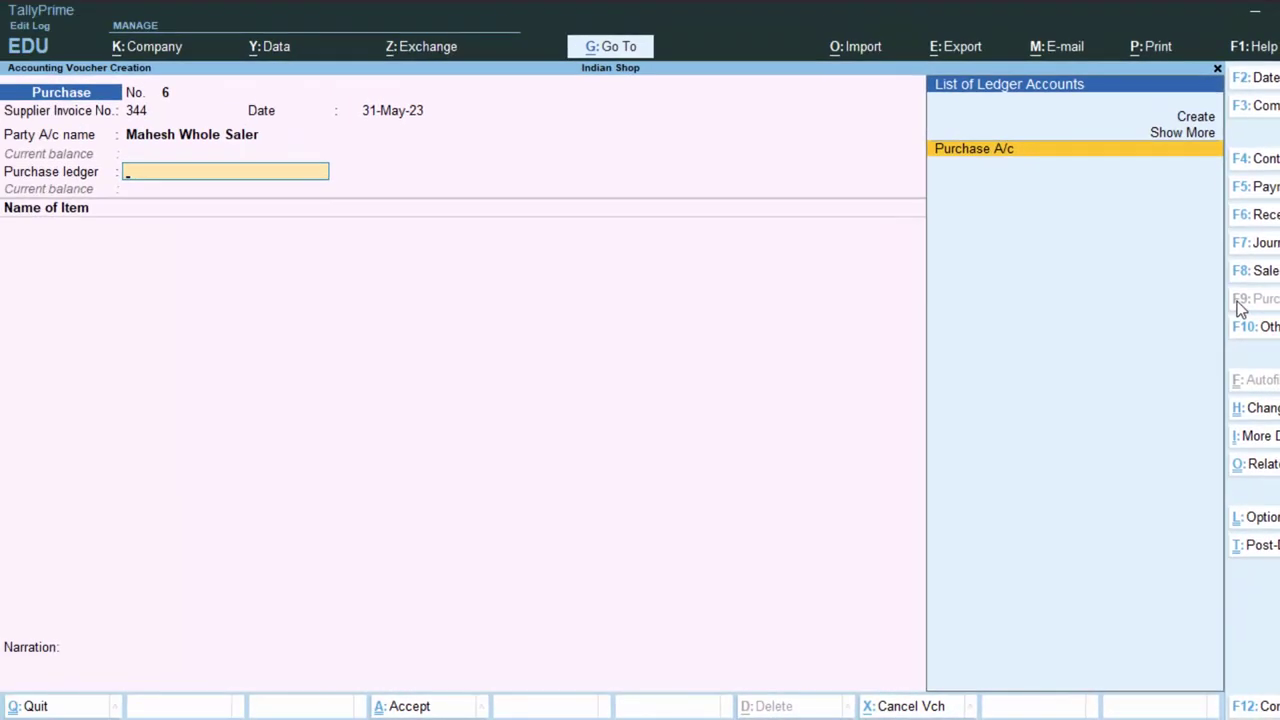
Set Purchase A/c as the purchase ledger and enter 10 nos of Desktop at a rate of 29,000.
key(Return)
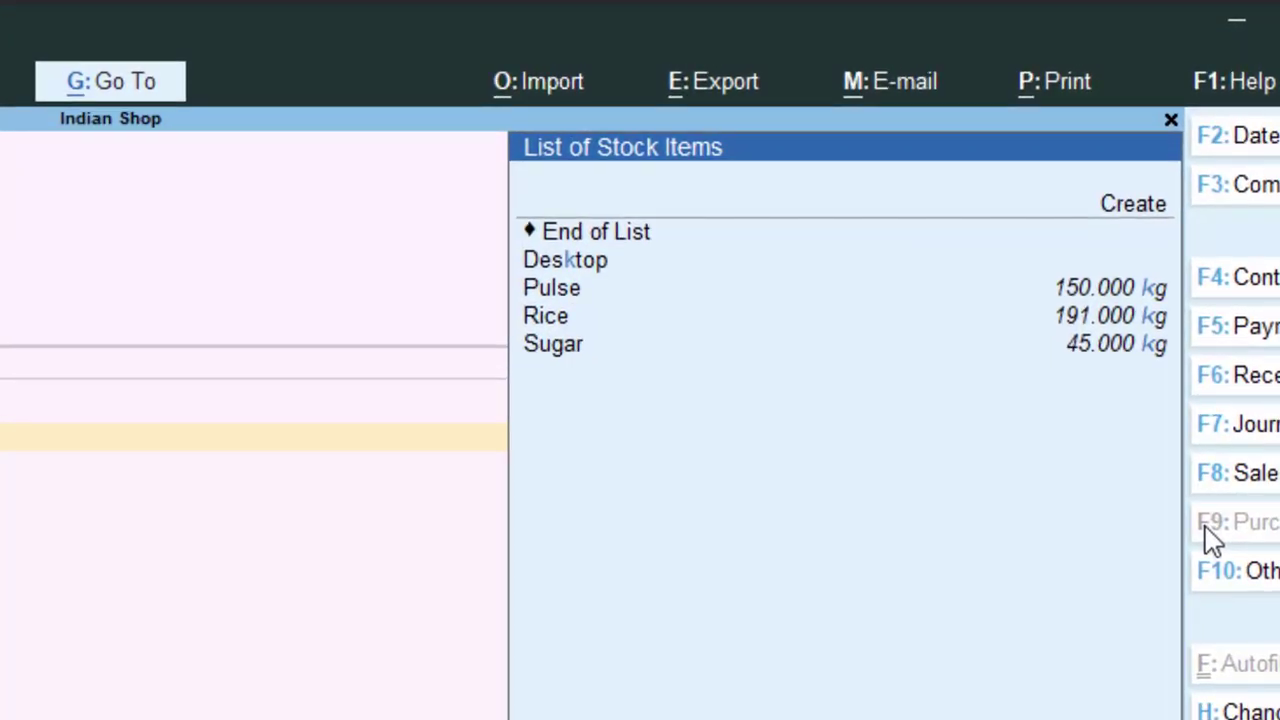
key(Down)
key(Return)
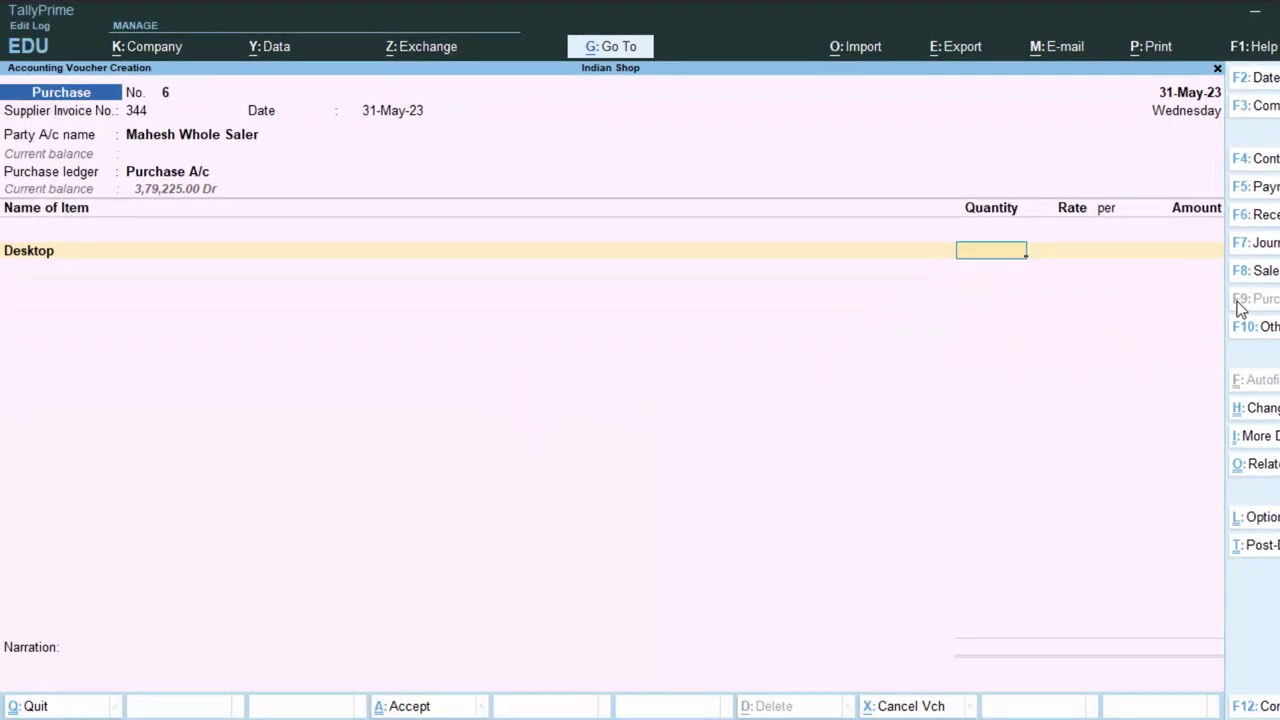
text(10)
key(Return)
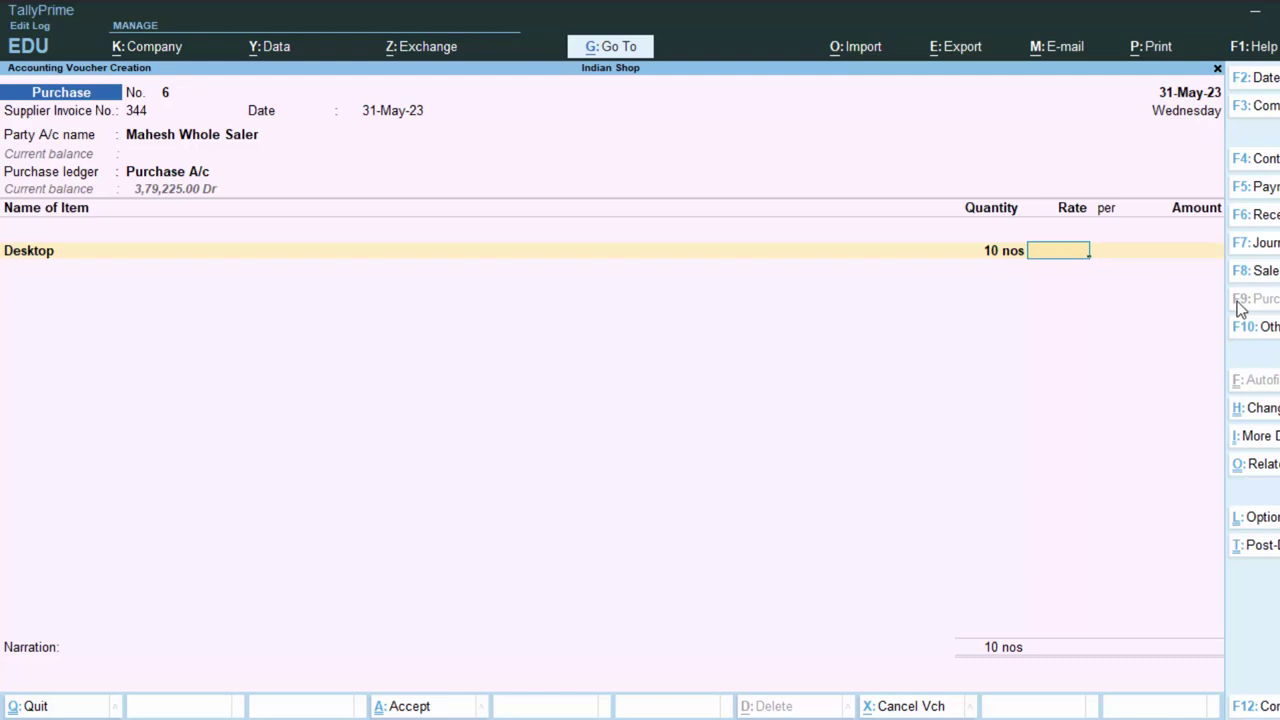
text(29000)
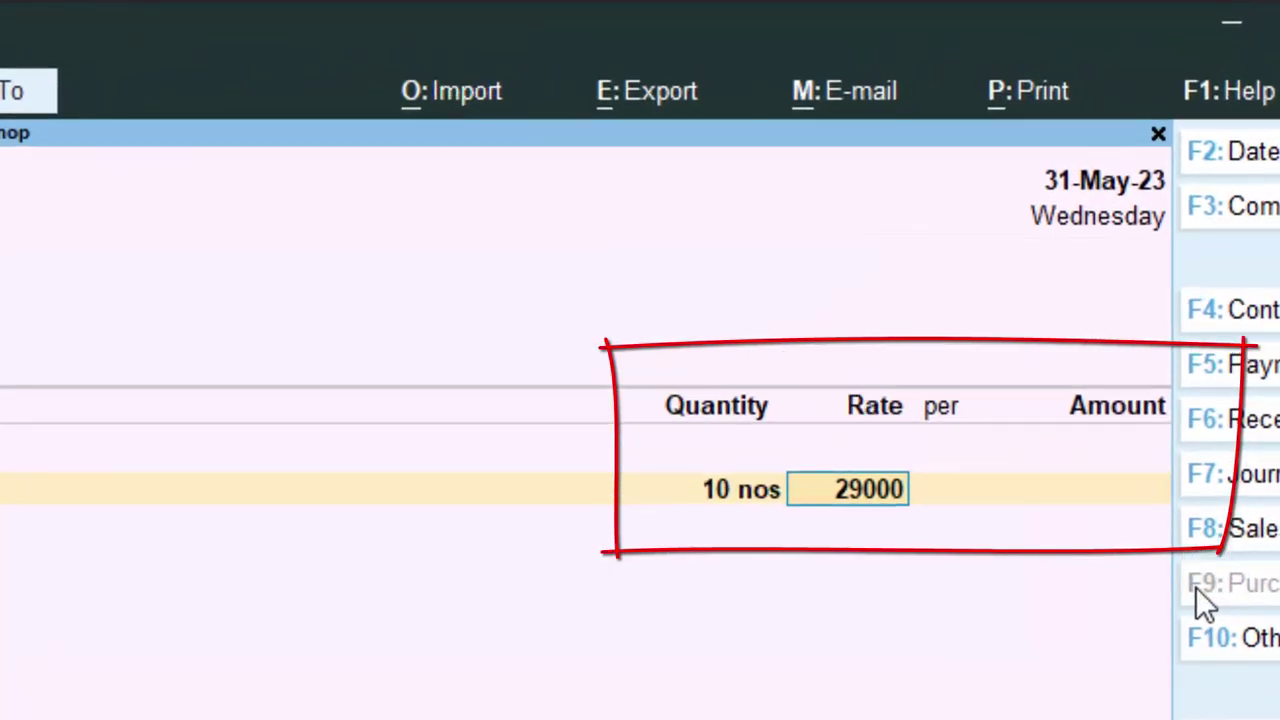
key(Return)
key(Return)
key(Return)
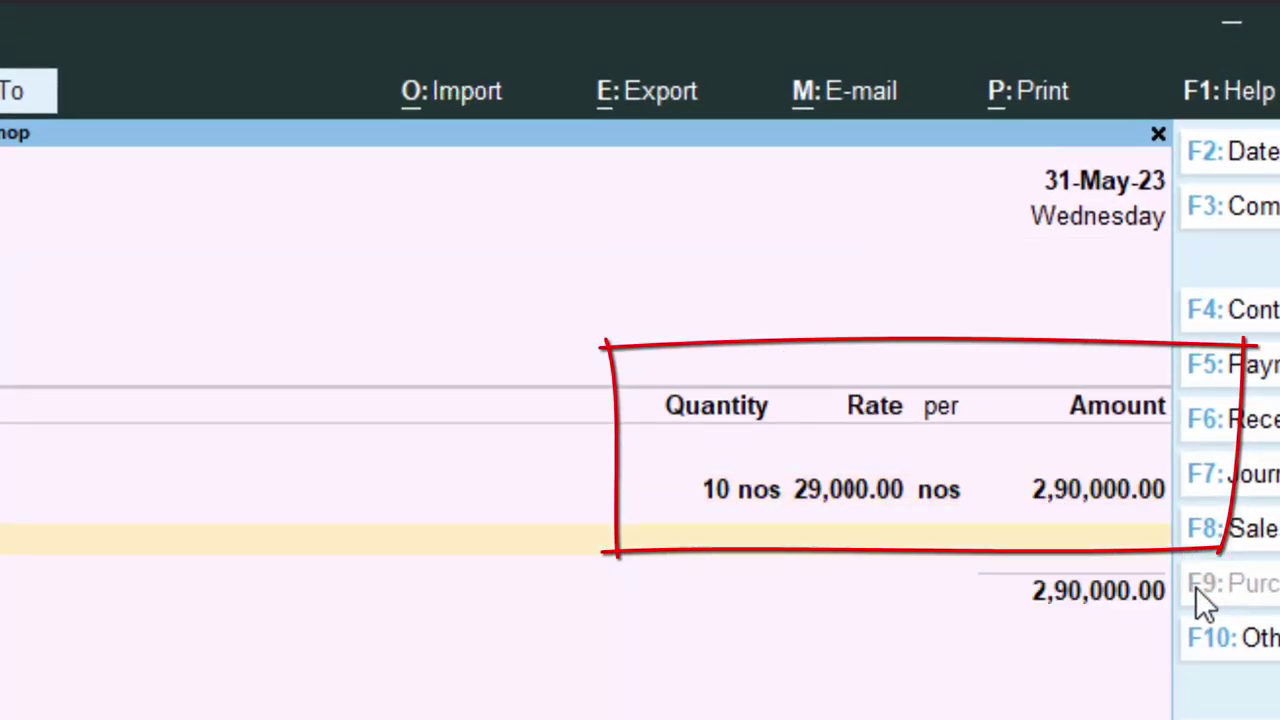
Add the Cgst and Sgst tax ledgers below the Desktop item with their automatically calculated amounts.
key(Return)
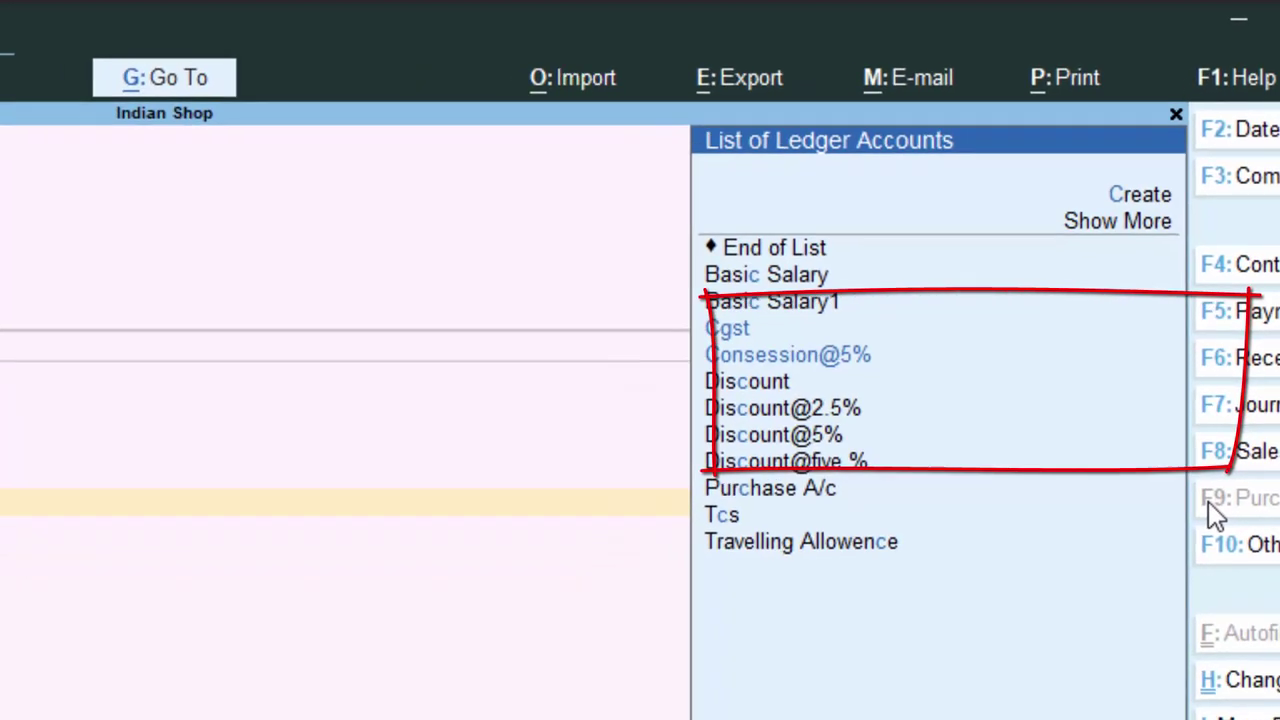
key(Down)
key(Up)
key(Return)
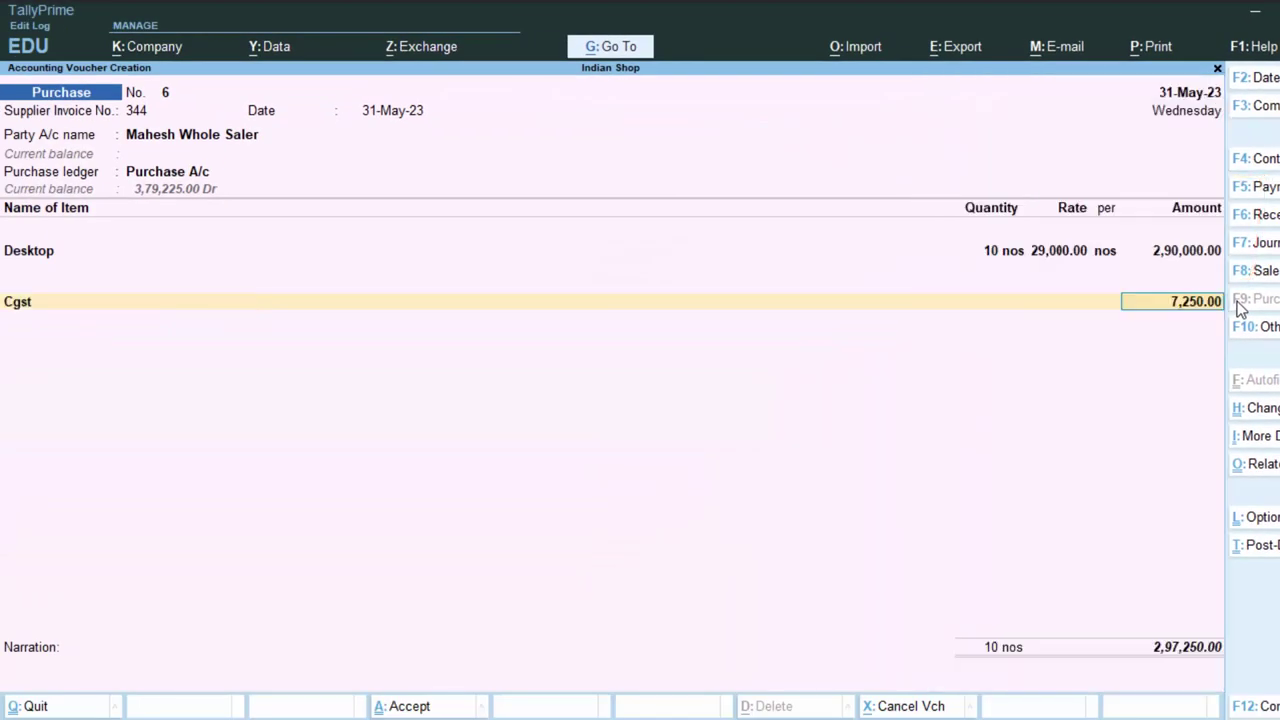
key(Return)
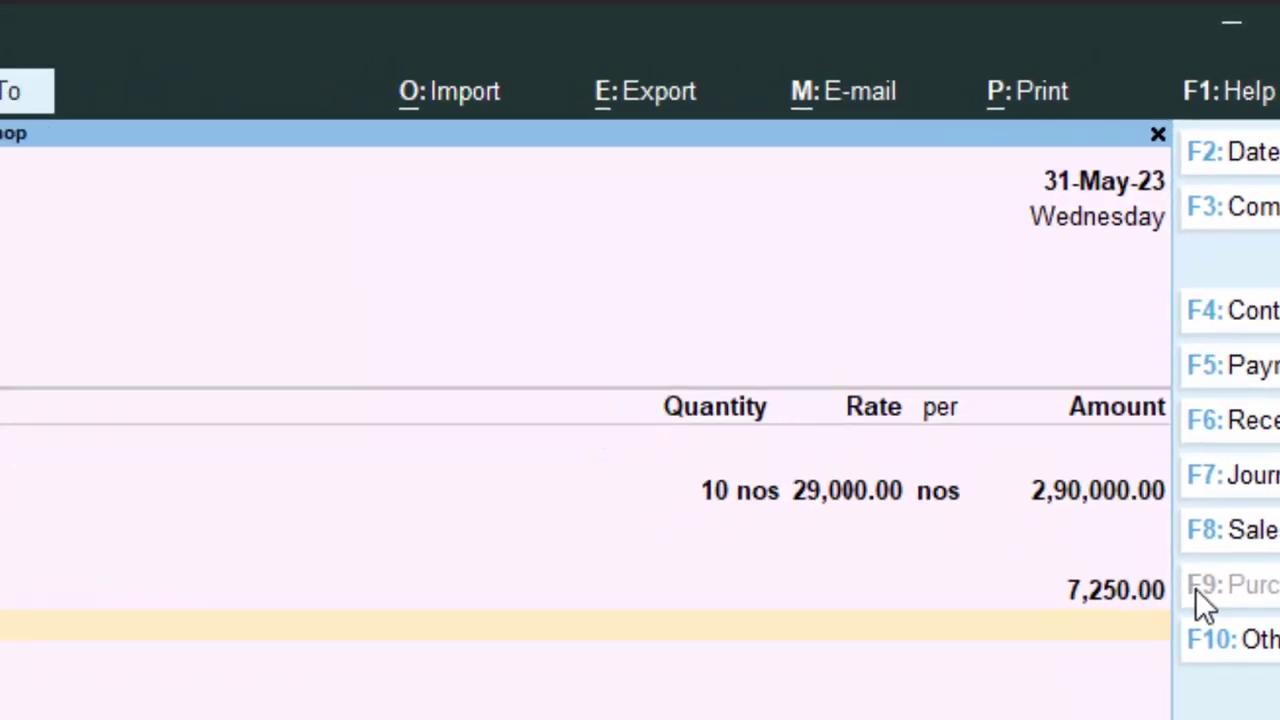
text(S)
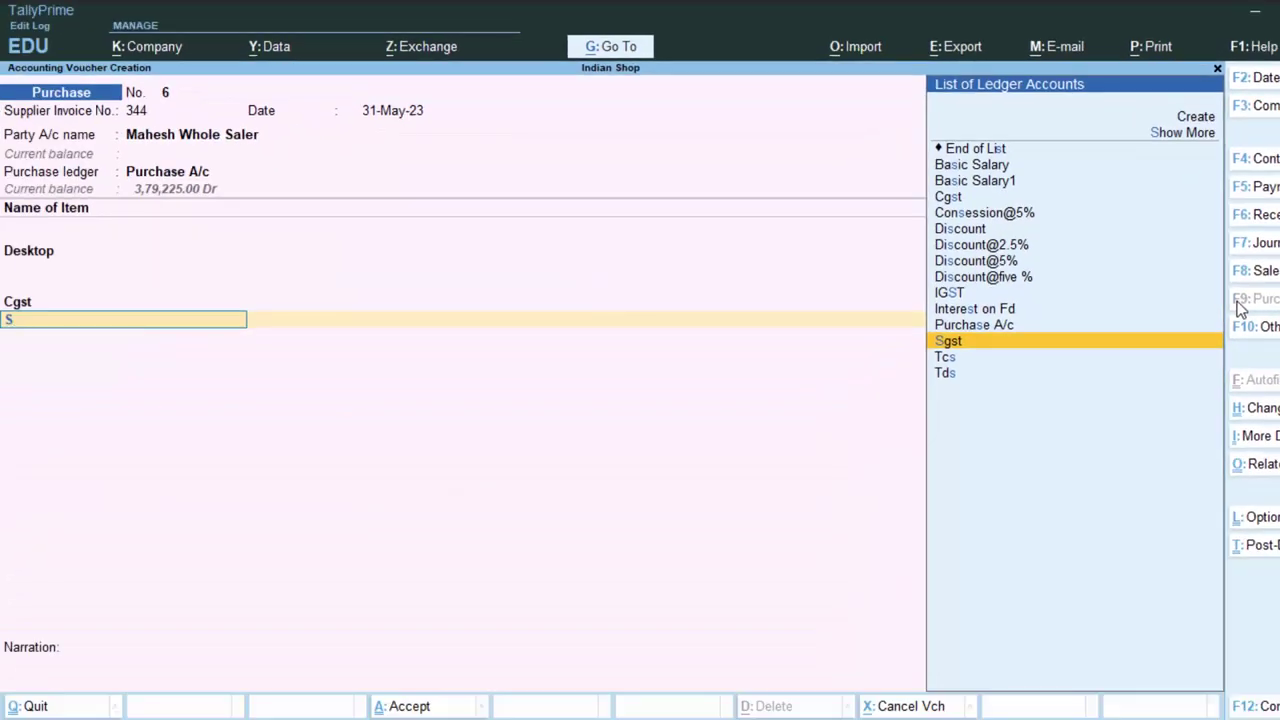
key(Return)
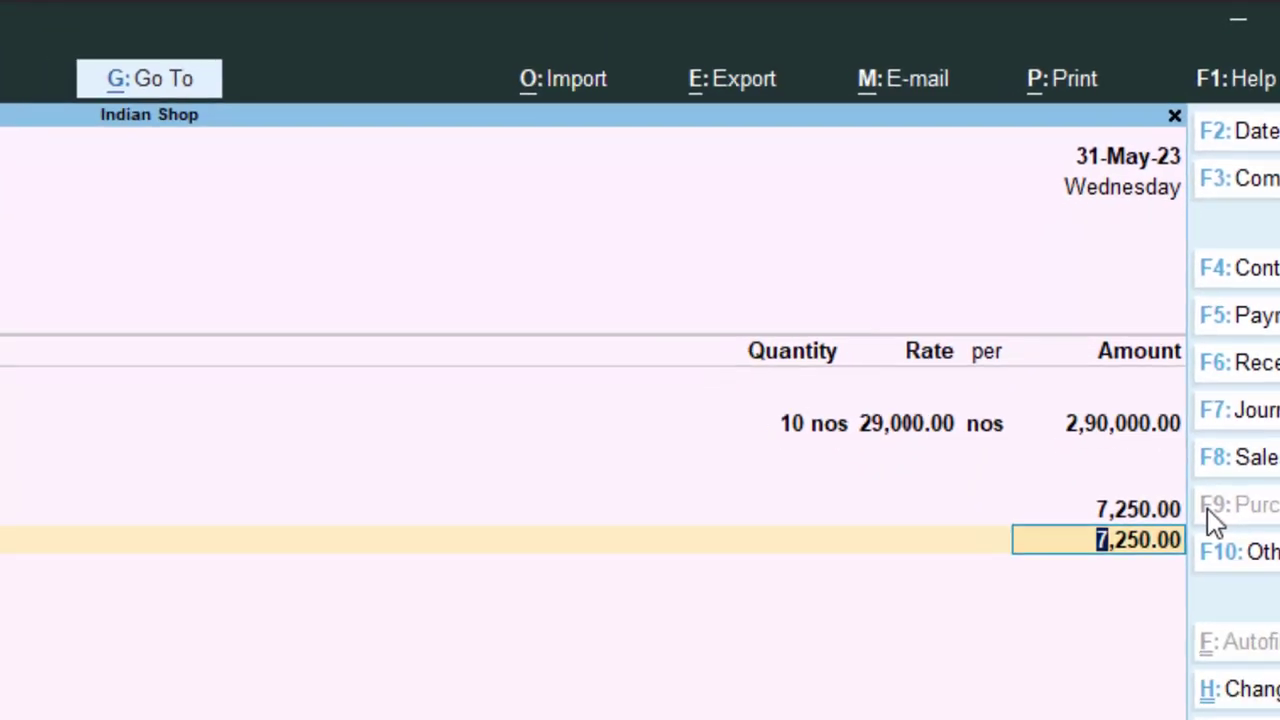
key(Return)
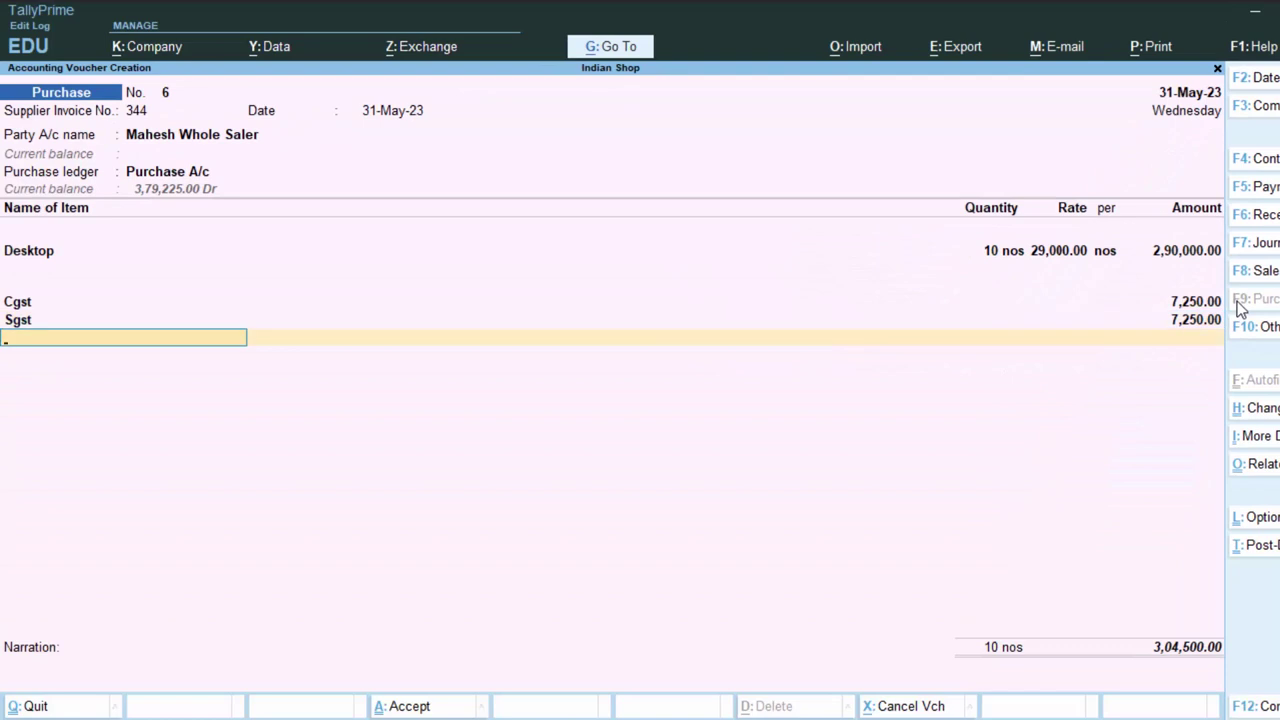
Enter the narration "The Goods have been purchased on credit" and save the purchase voucher.
key(Return)
text(T)
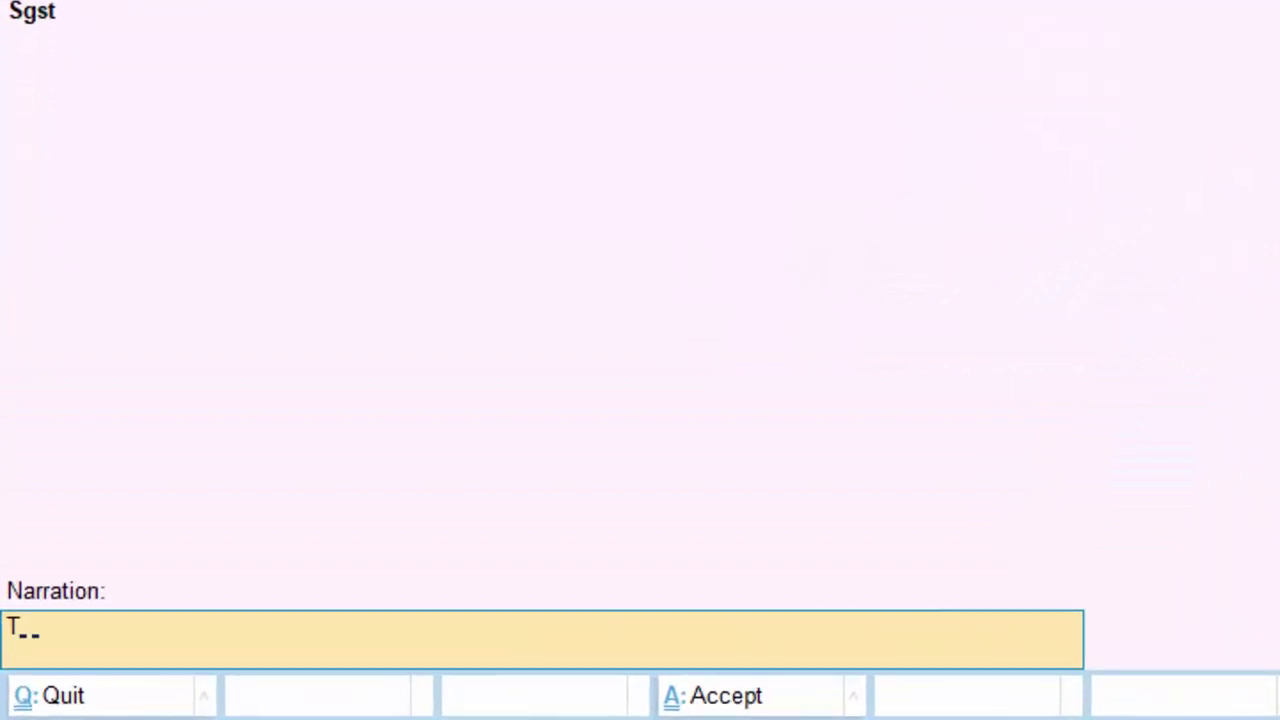
text(he Goods)
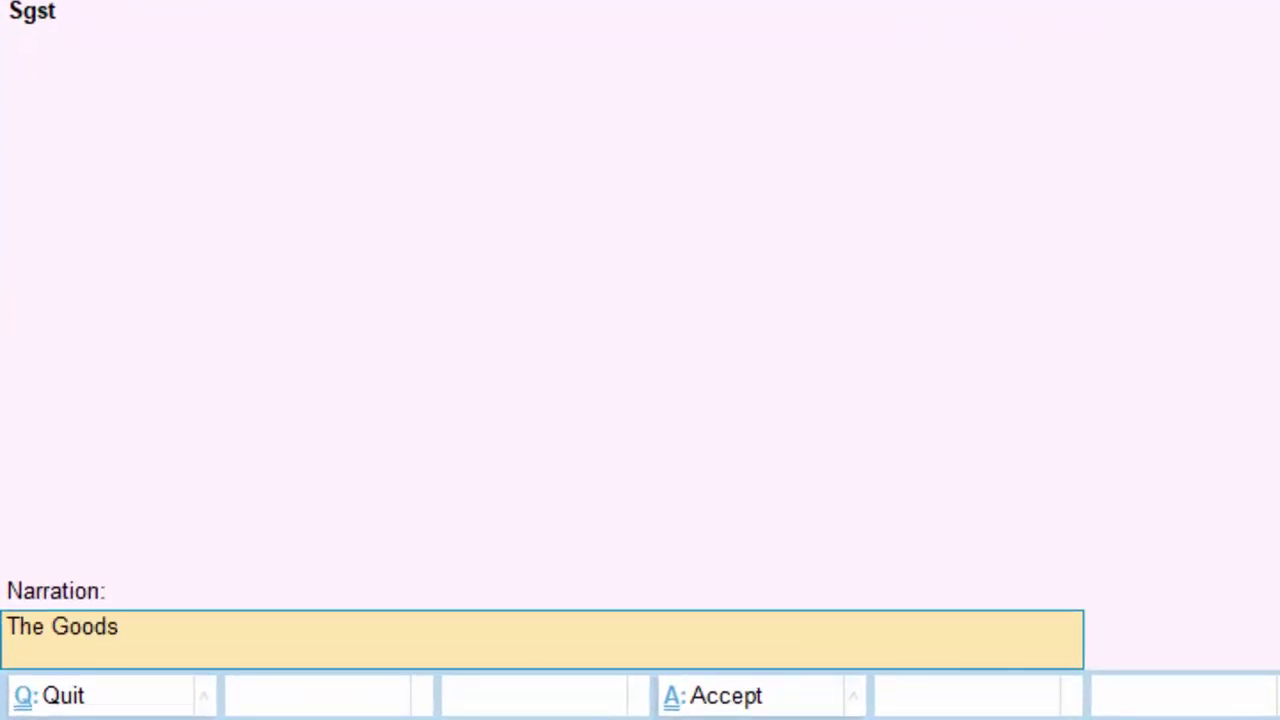
text( have been)
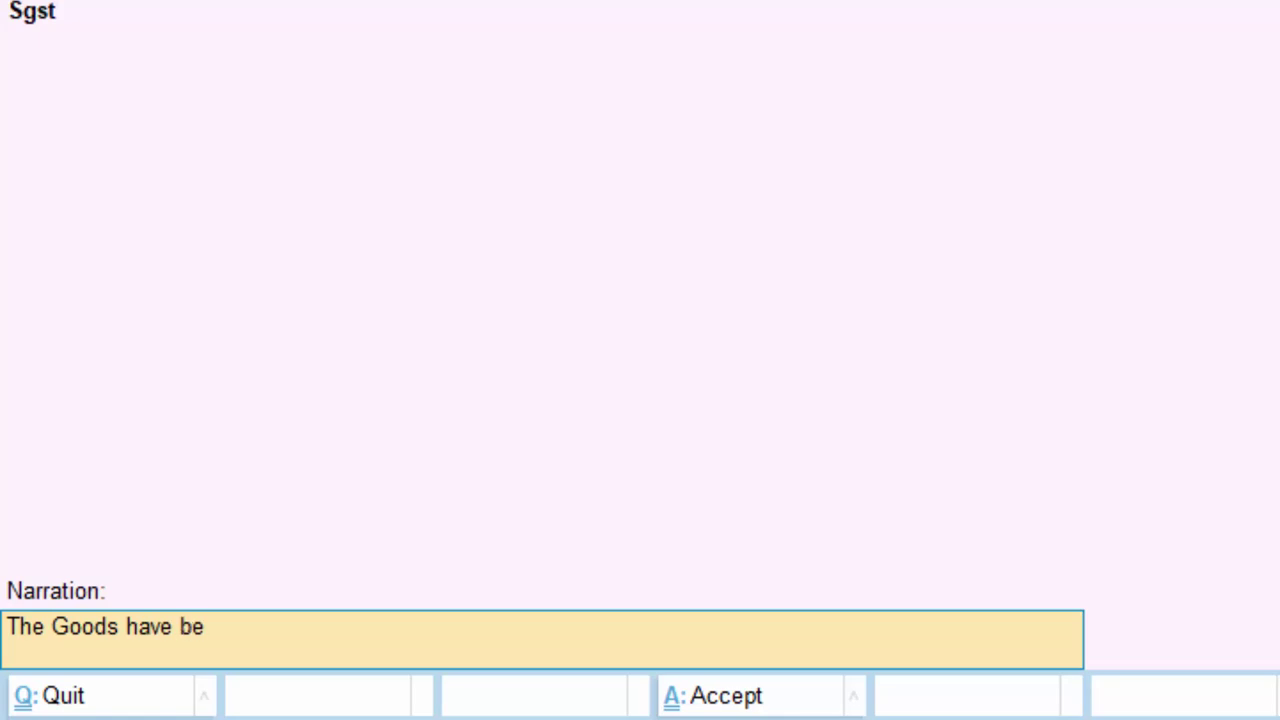
text( purchased  )
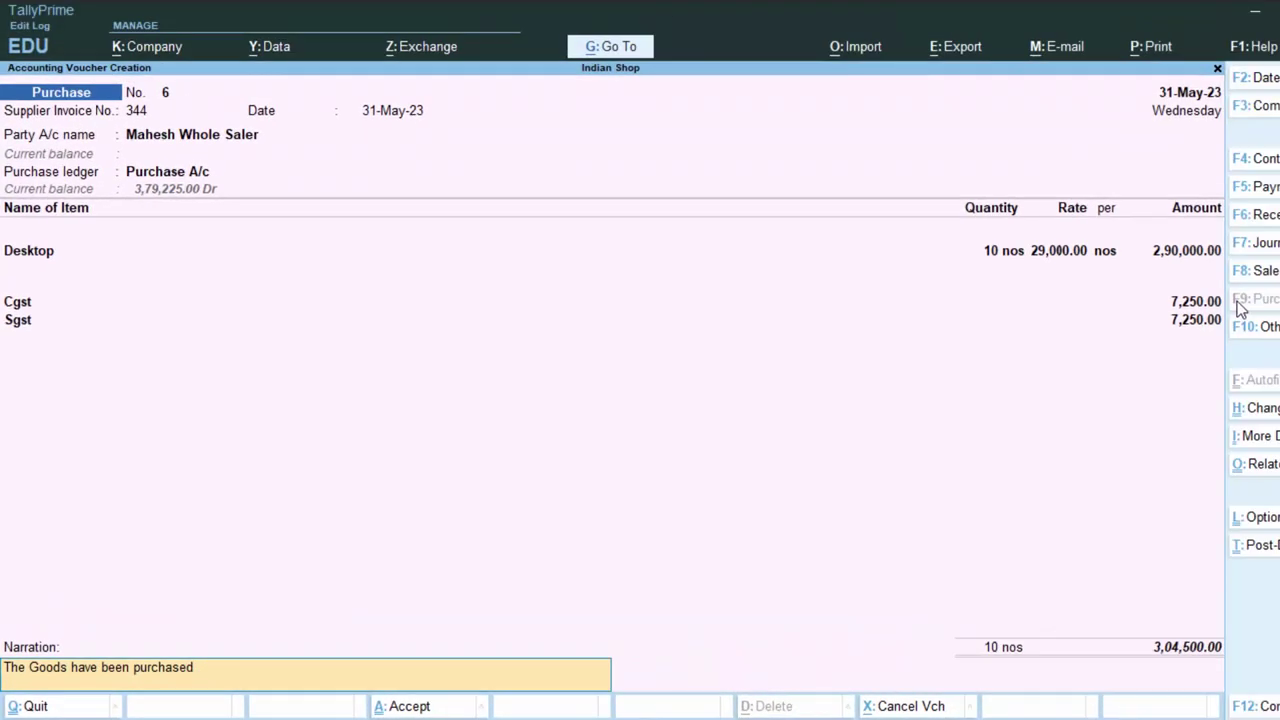
text(on credit)
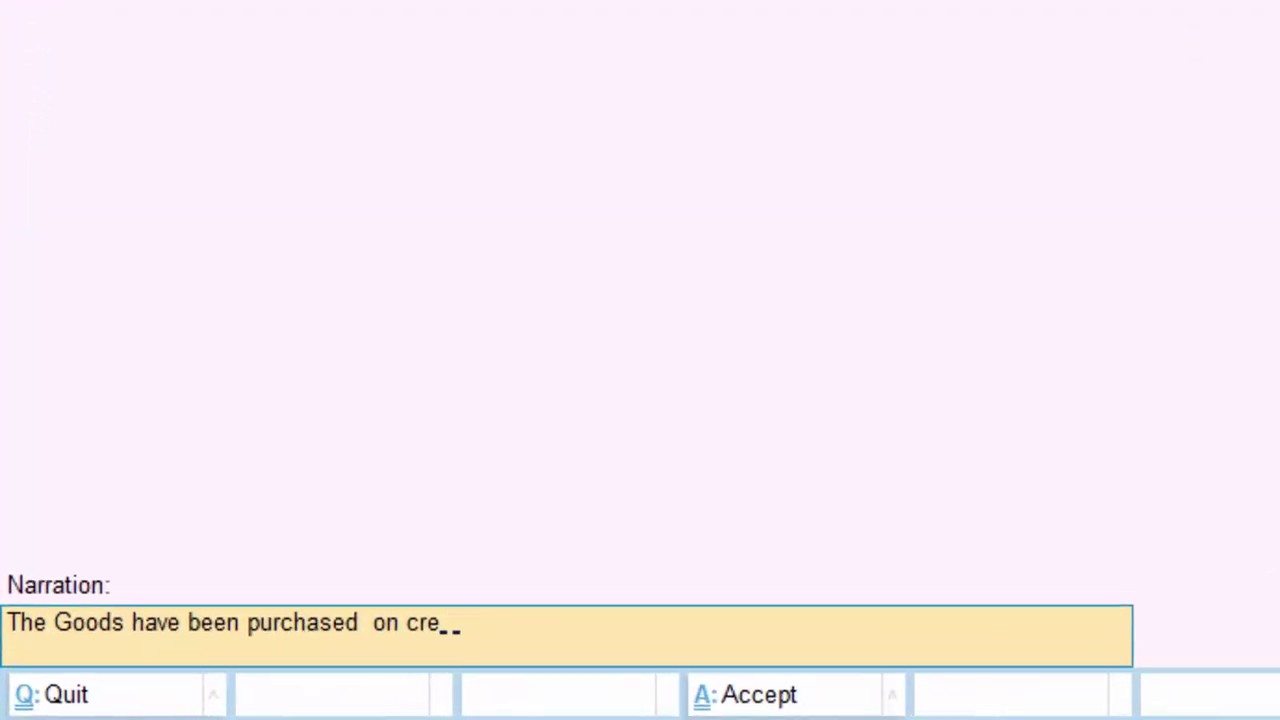
key(Return)
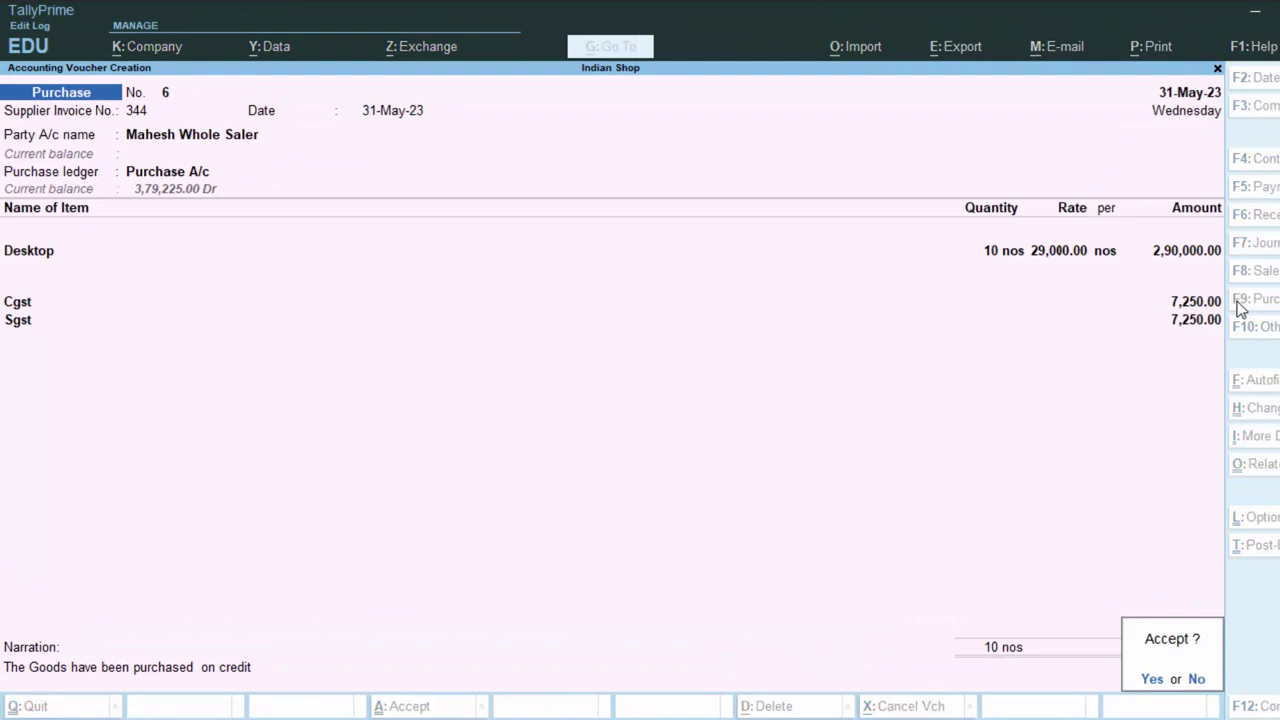
key(Return)
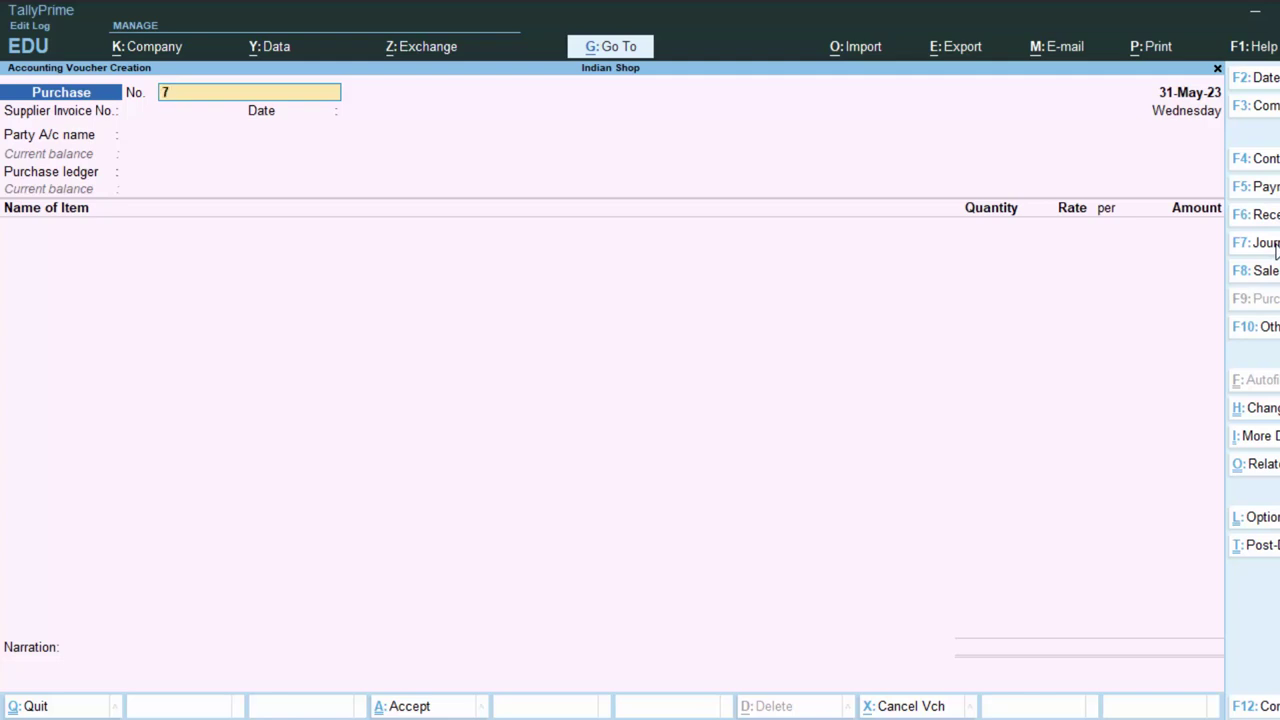
Start a payment voucher and debit the wholesale supplier's ledger by 3,00,000.
click(1266, 192)
key(Return)
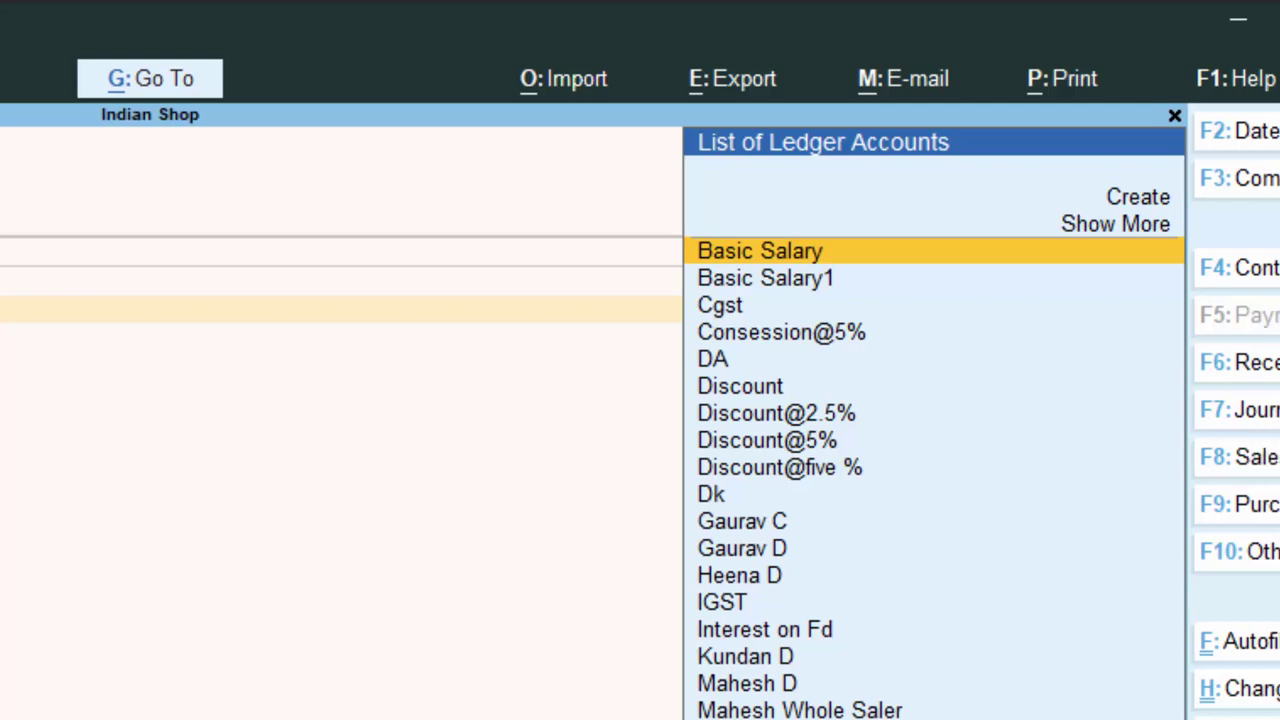
scroll(934, 470, down, 5)
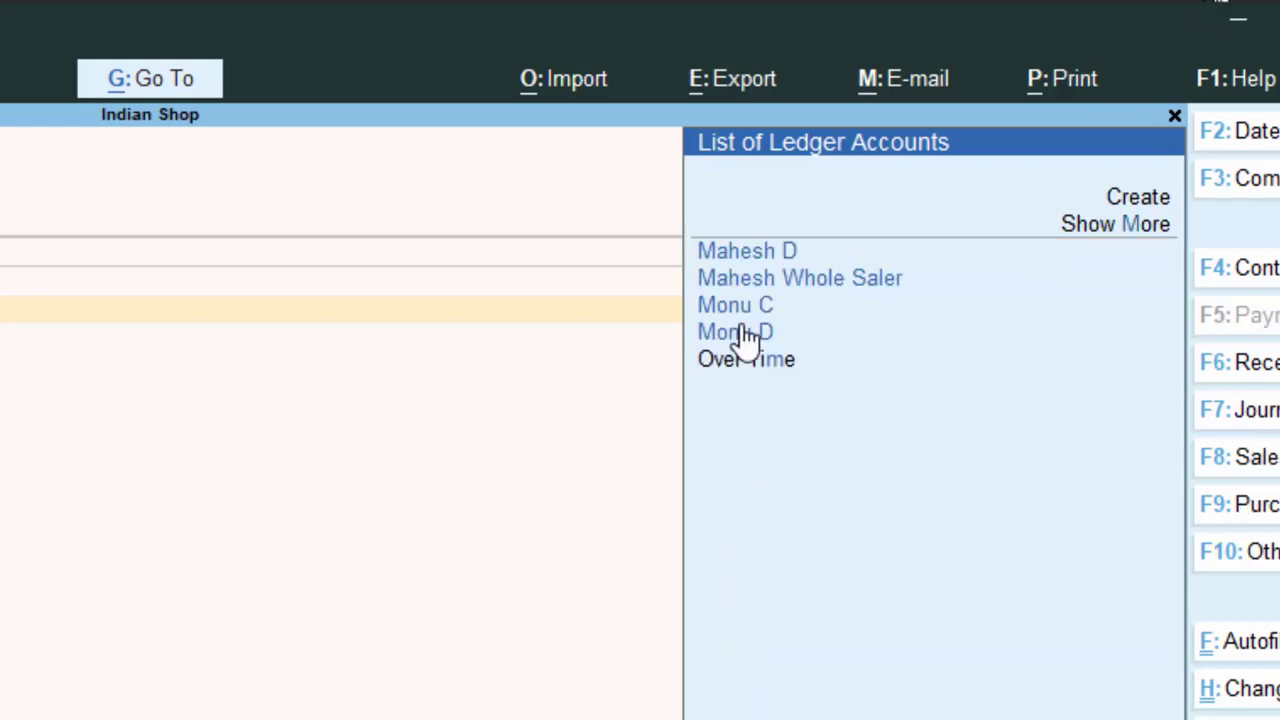
click(770, 280)
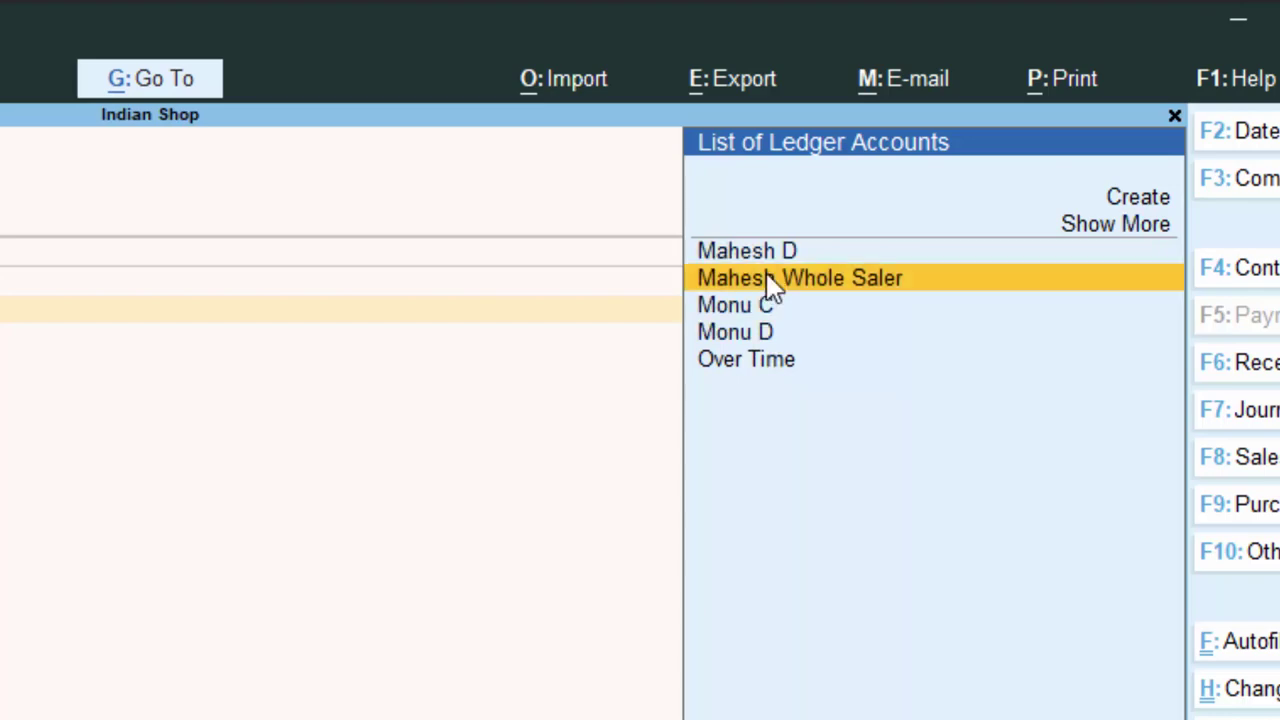
click(770, 280)
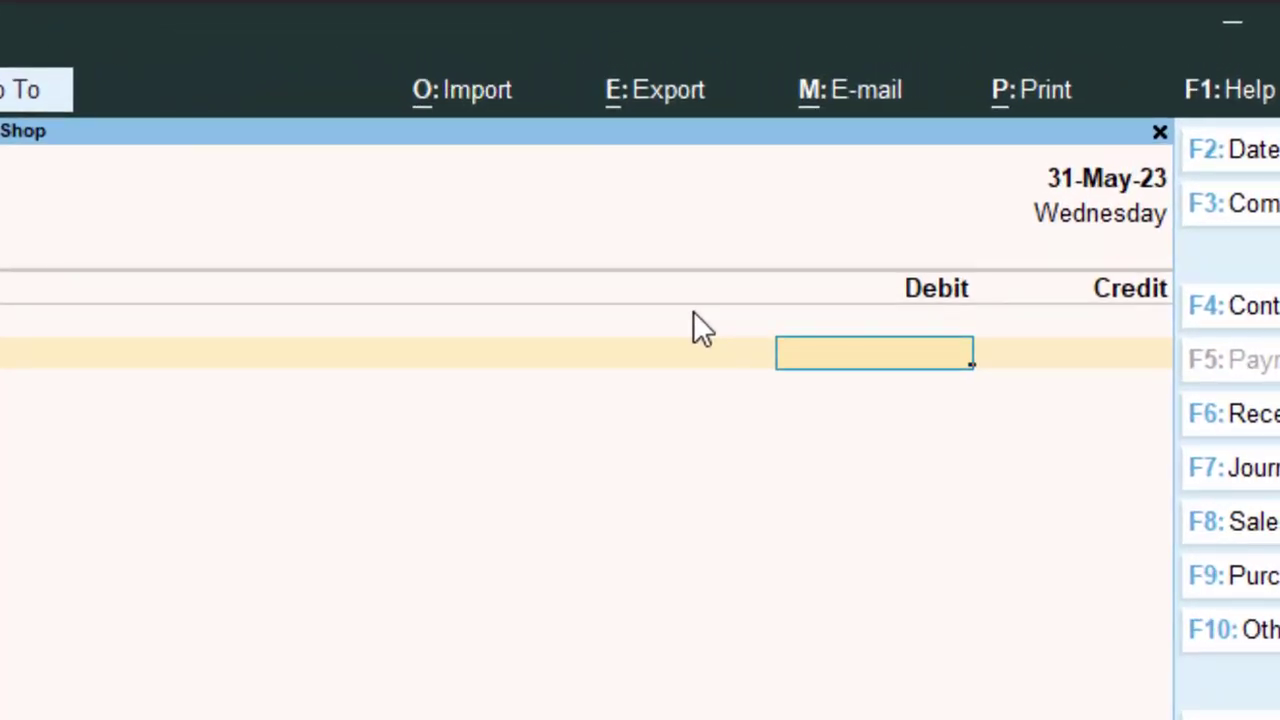
text(3000)
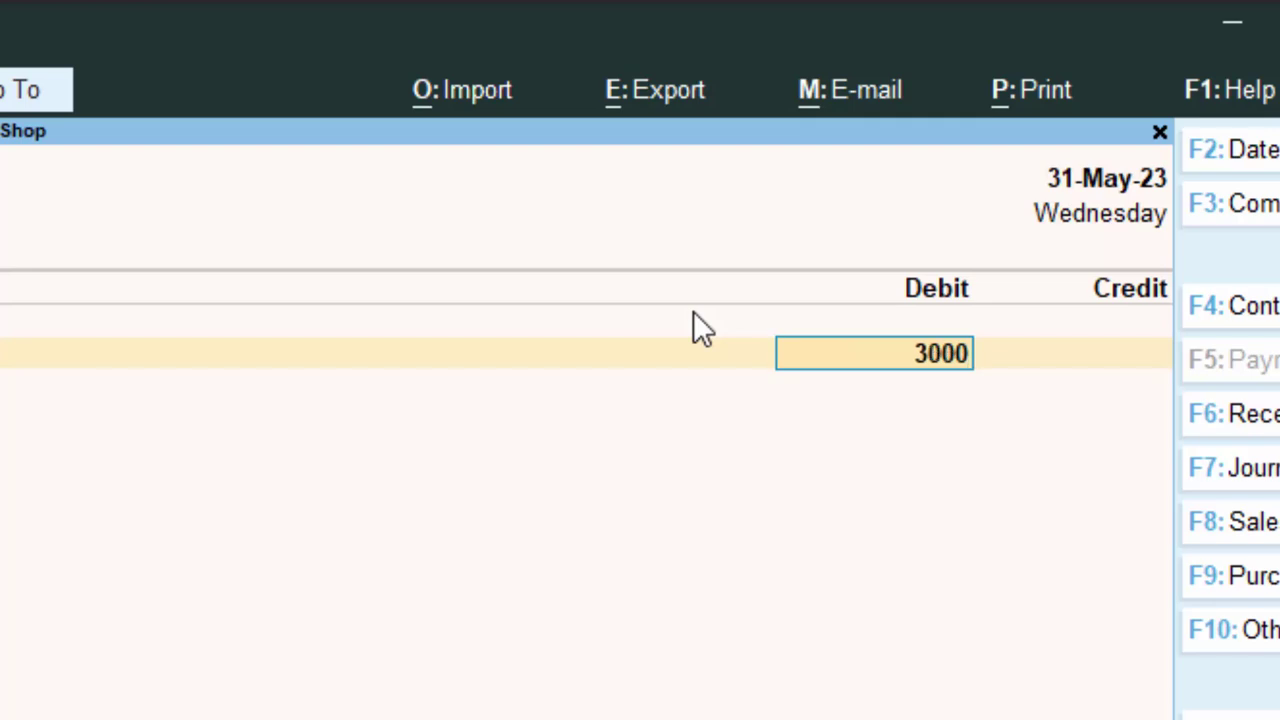
text(00)
key(Return)
key(Return)
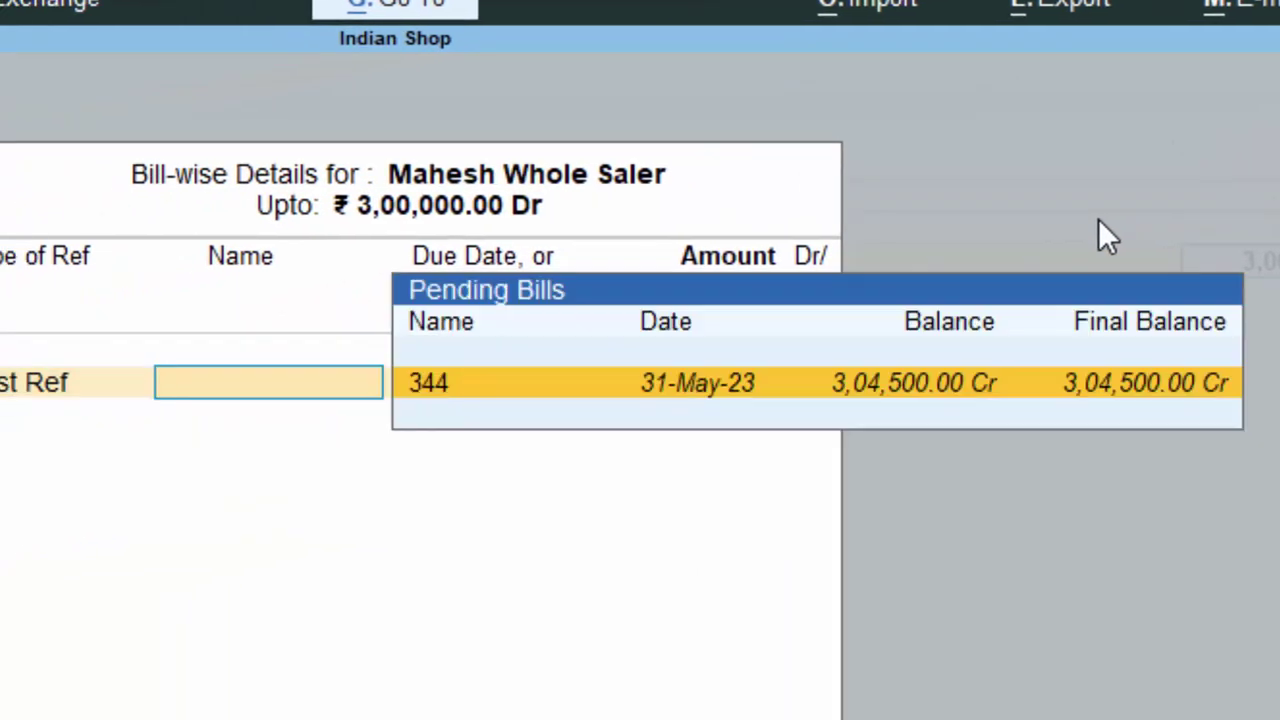
Allocate the payment against the supplier's pending bill with Cash as the credit ledger, and quit the voucher.
key(Return)
key(Return)
key(Return)
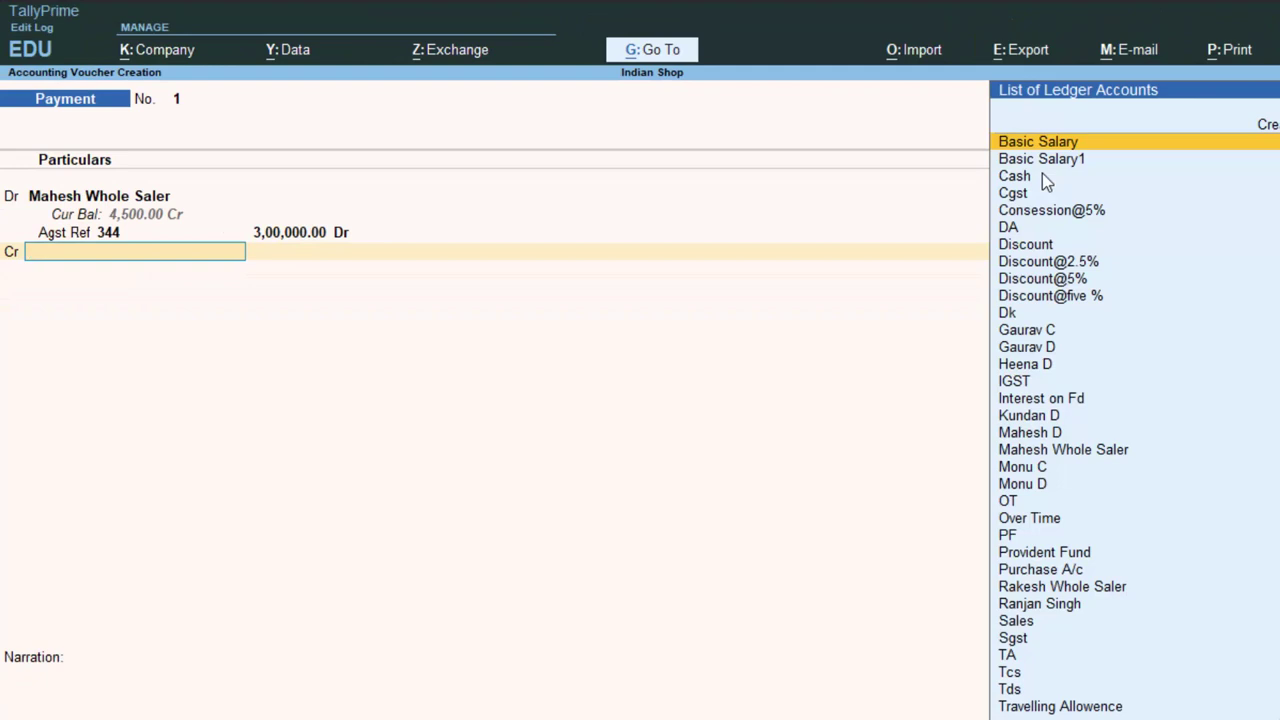
key(Down)
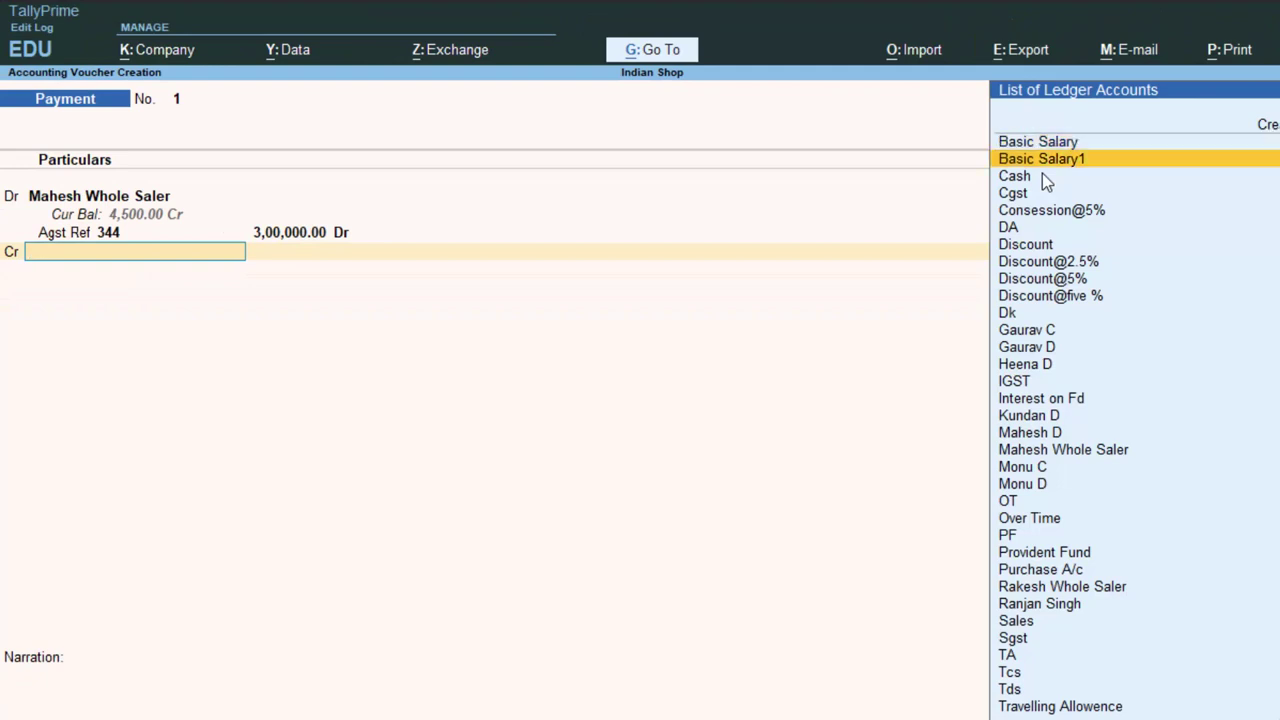
key(Down)
key(Return)
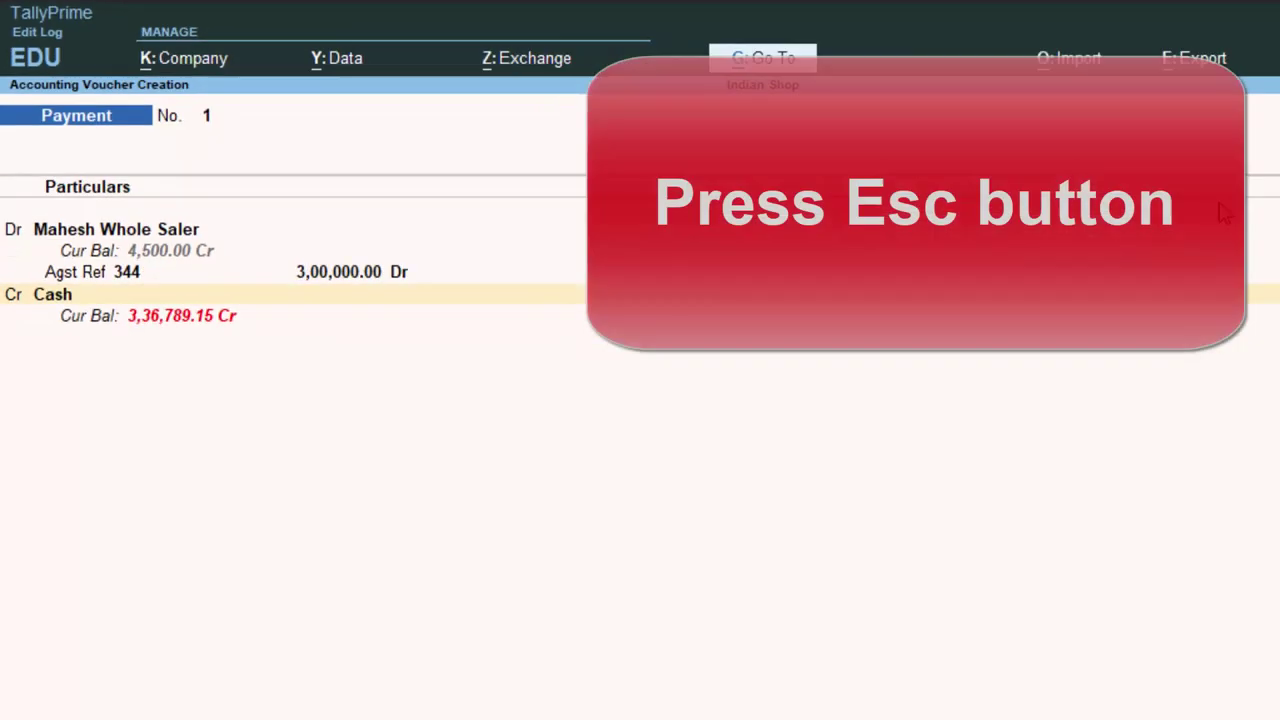
key(Escape)
key(y)
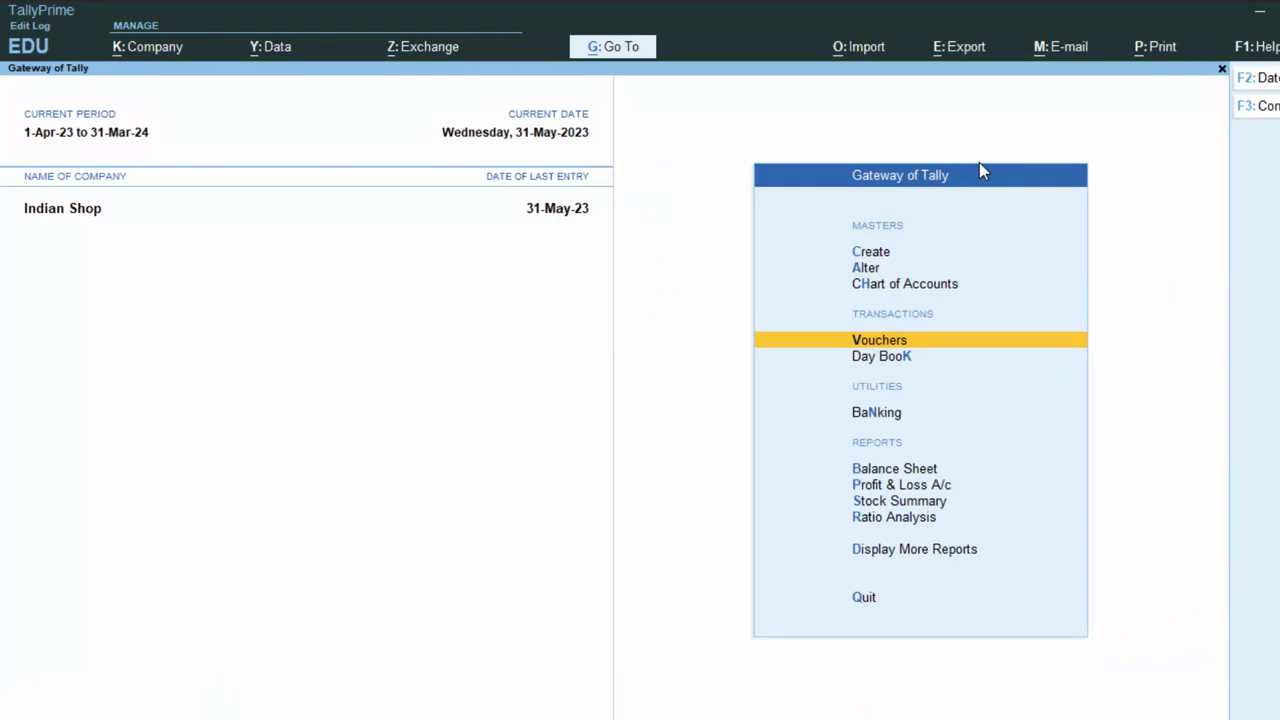
Start a sales voucher with reference number 32 and keep the default reference date.
key(Return)
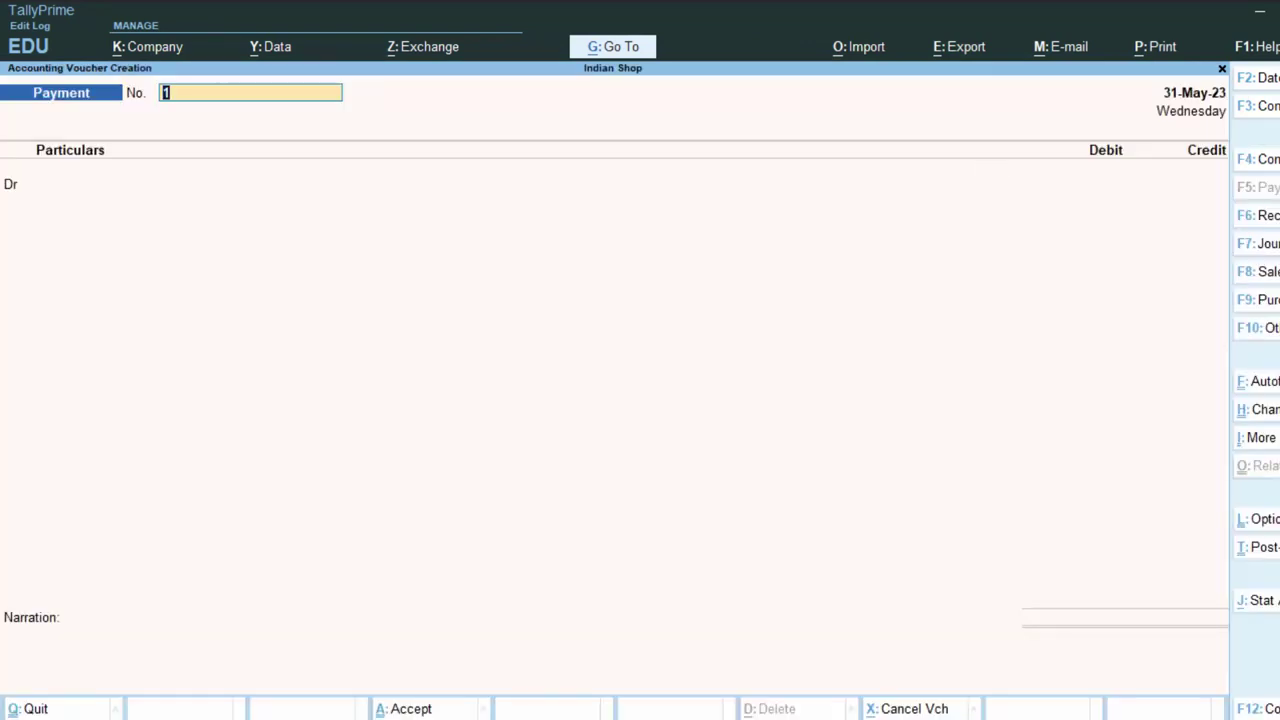
key(F8)
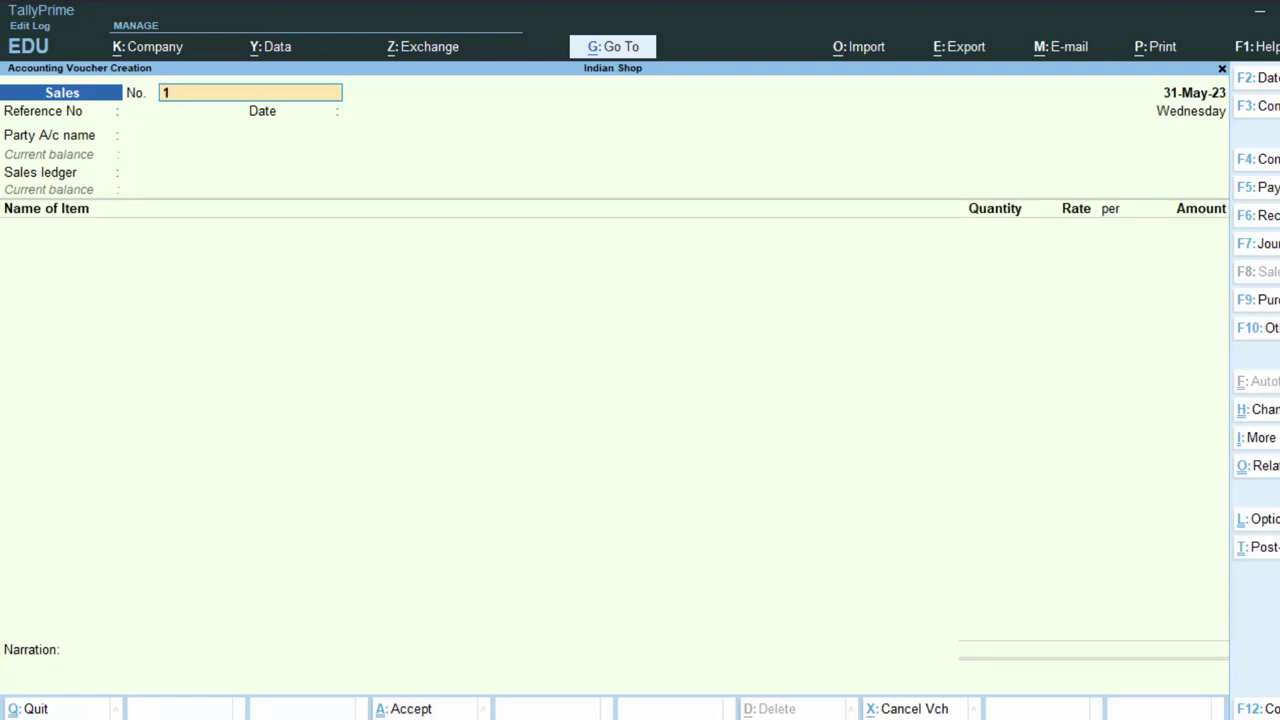
key(Return)
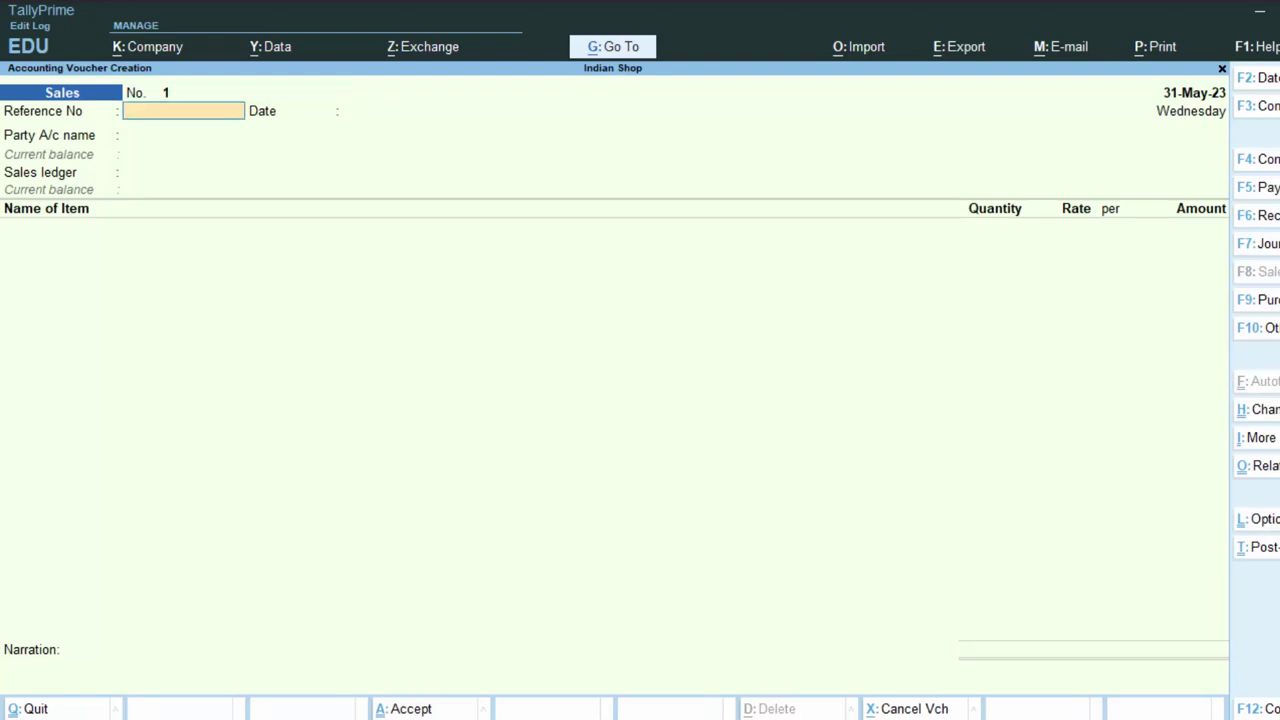
text(32)
key(Return)
key(Return)
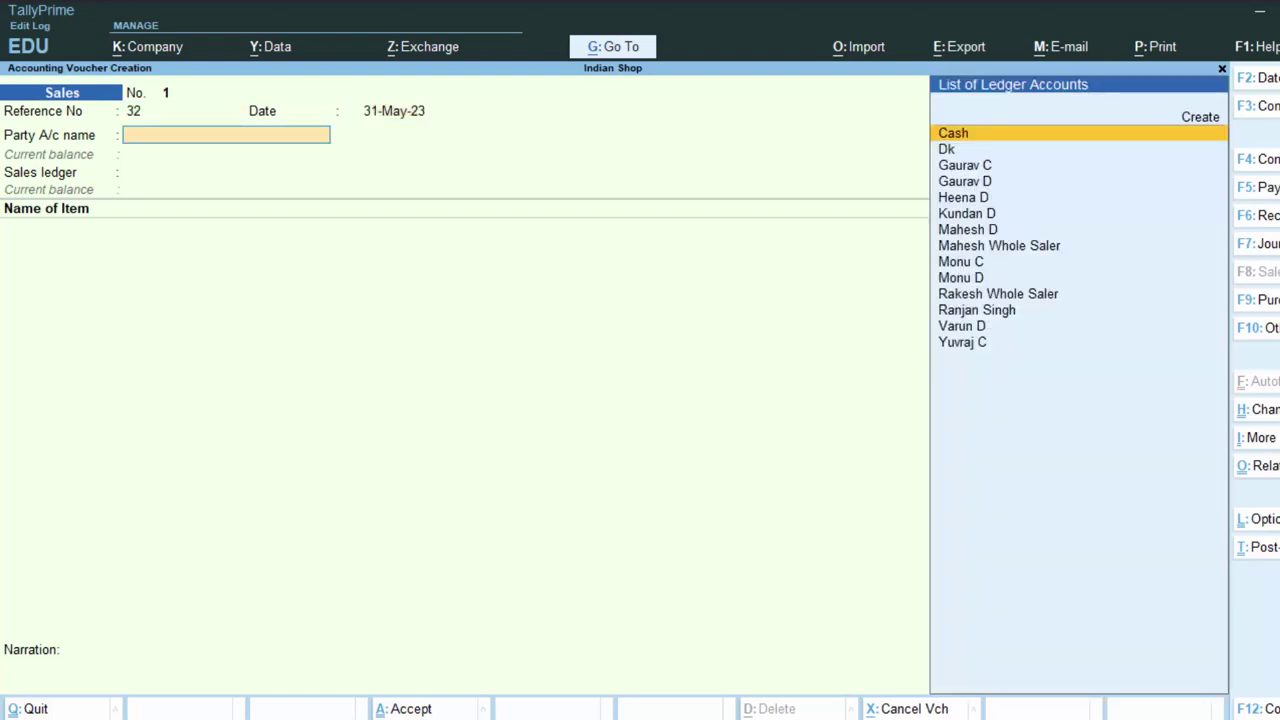
Create a new party ledger named KK under Sundry Debtors, leaving the alias blank.
key(alt+c)
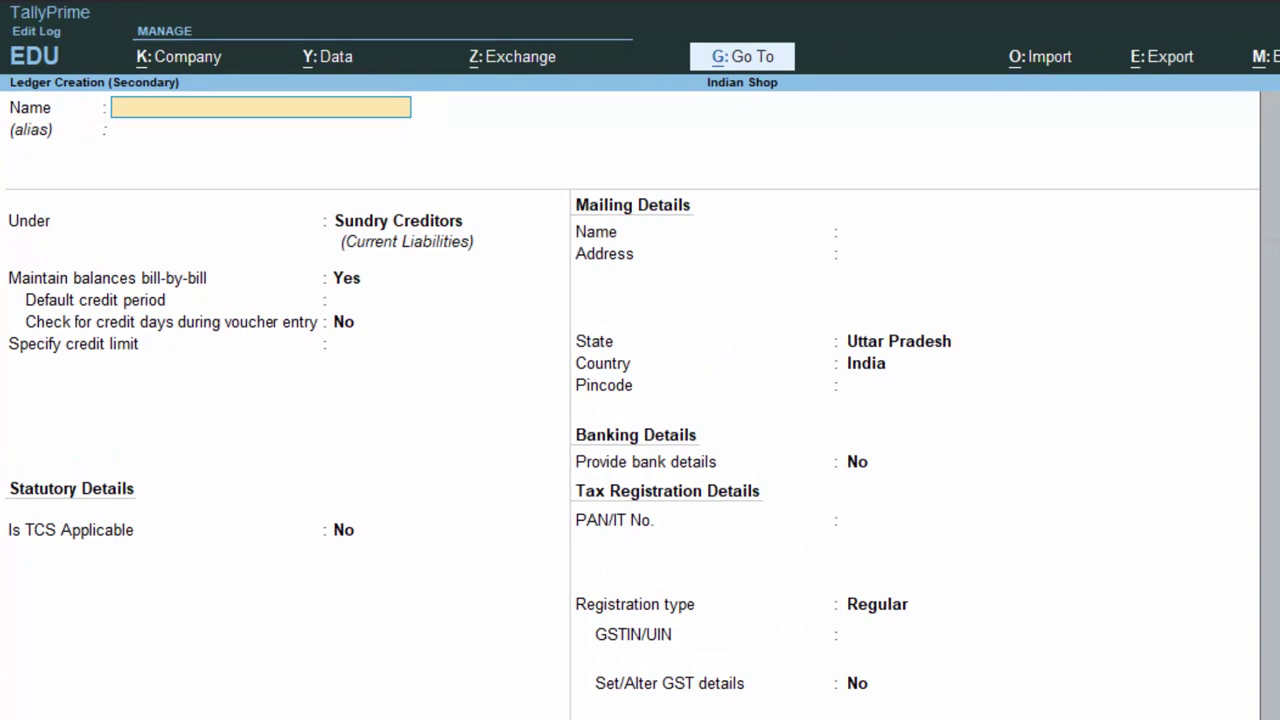
text(KK)
key(Return)
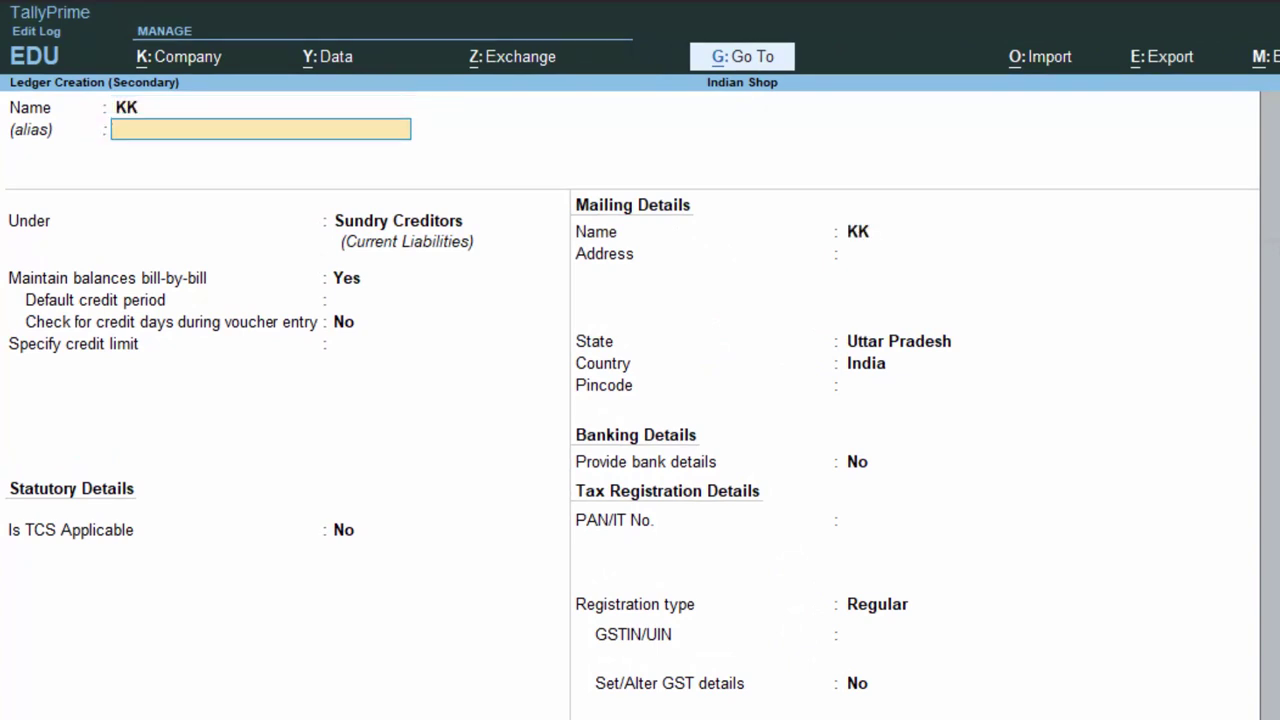
key(Return)
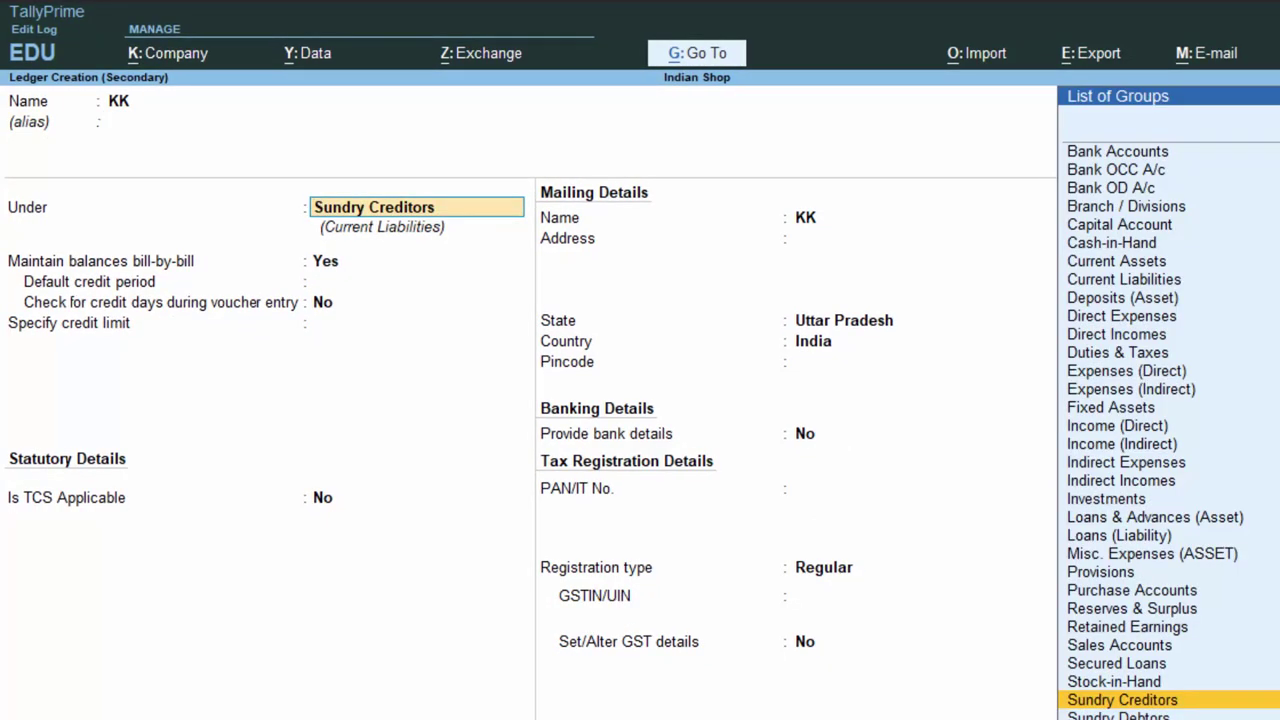
text(s)
key(Down)
key(Down)
key(Down)
key(Down)
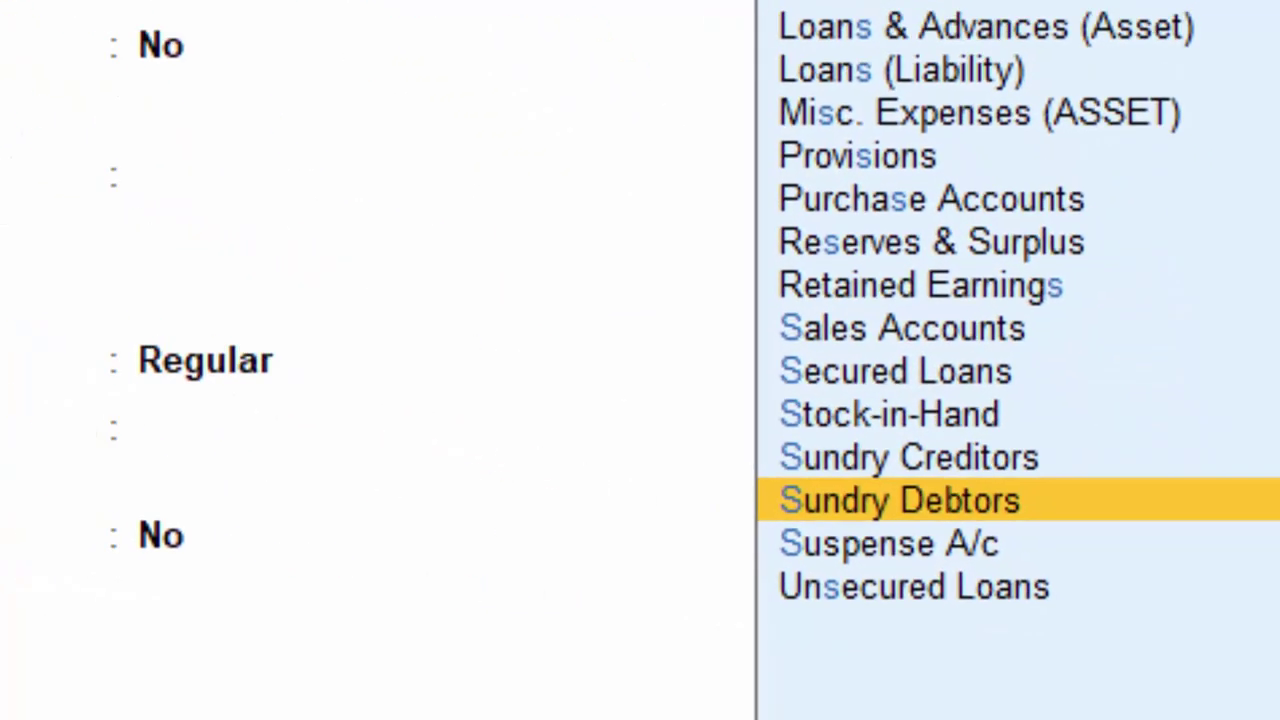
key(Return)
Keep the default billing, mailing, banking and tax registration settings for the KK ledger and save it.
key(Return)
key(Return)
key(Return)
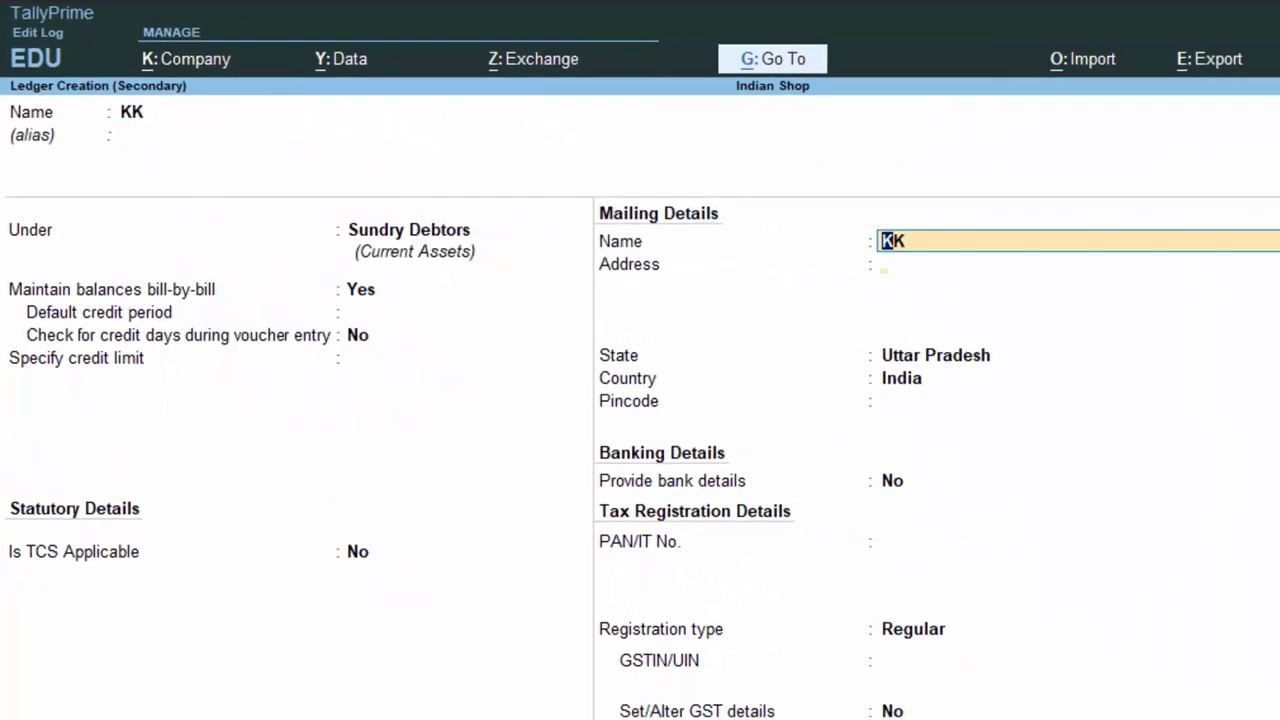
key(Return)
key(Return)
key(Return)
key(Return)
key(Return)
key(Return)
key(Return)
key(Return)
key(Return)
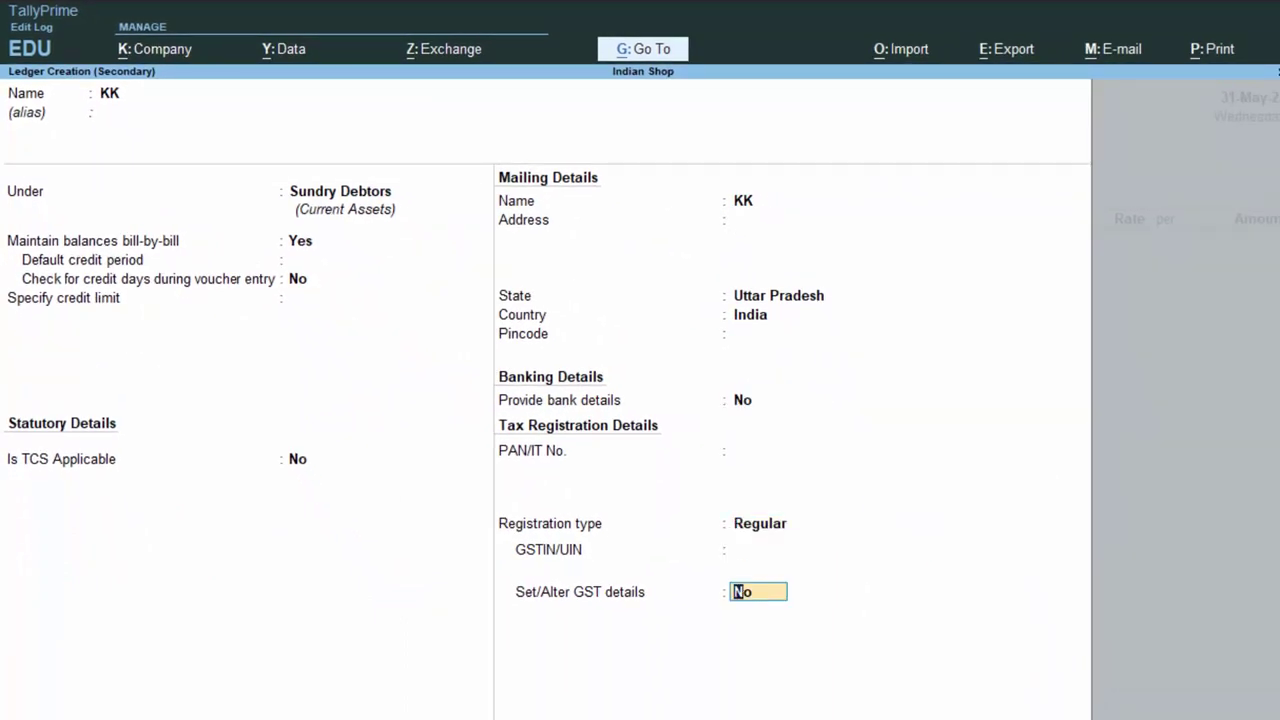
key(Return)
key(Return)
Leave the dispatch details blank and accept the default party details for the sales voucher.
key(Return)
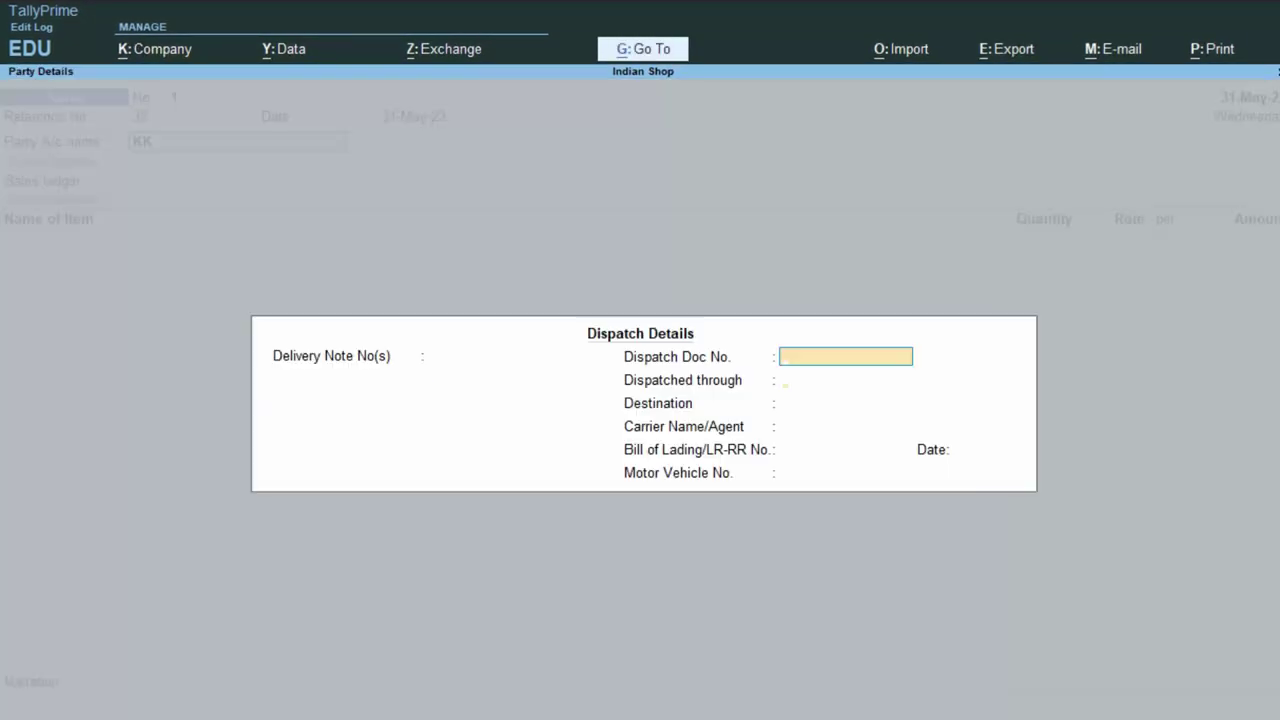
key(Return)
key(Return)
key(Return)
key(Return)
key(Return)
key(Return)
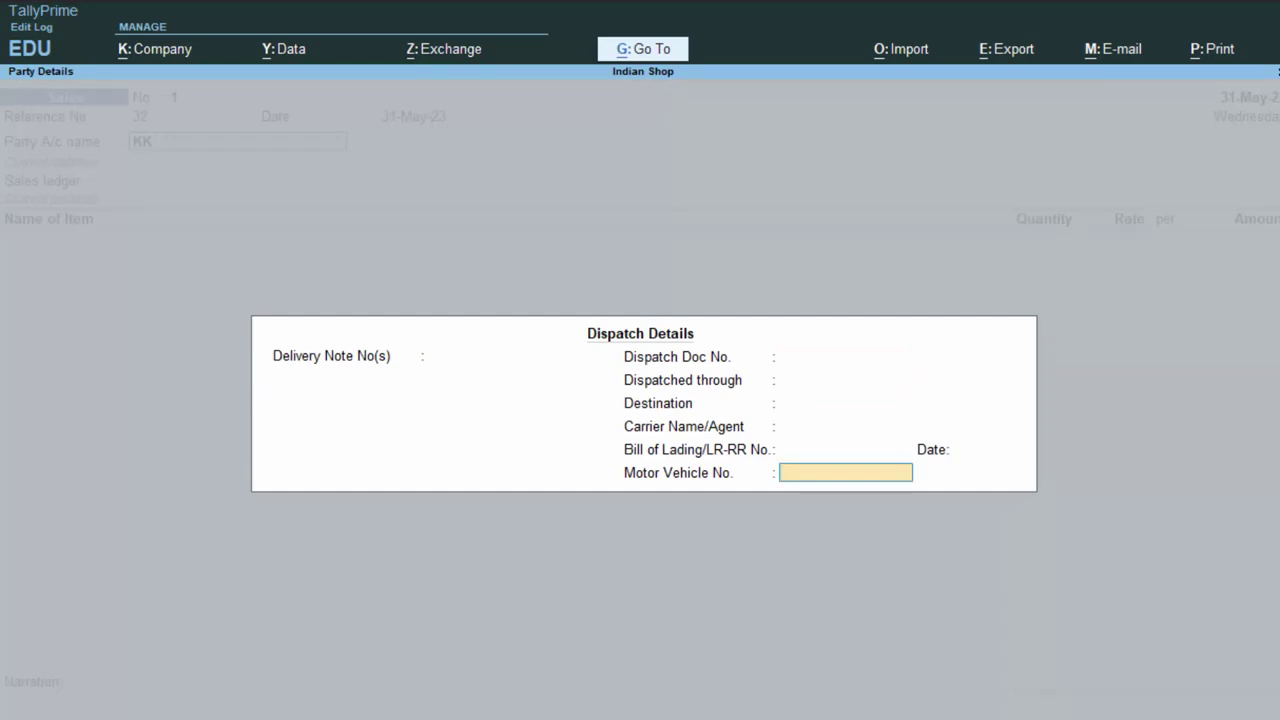
key(Return)
key(Return)
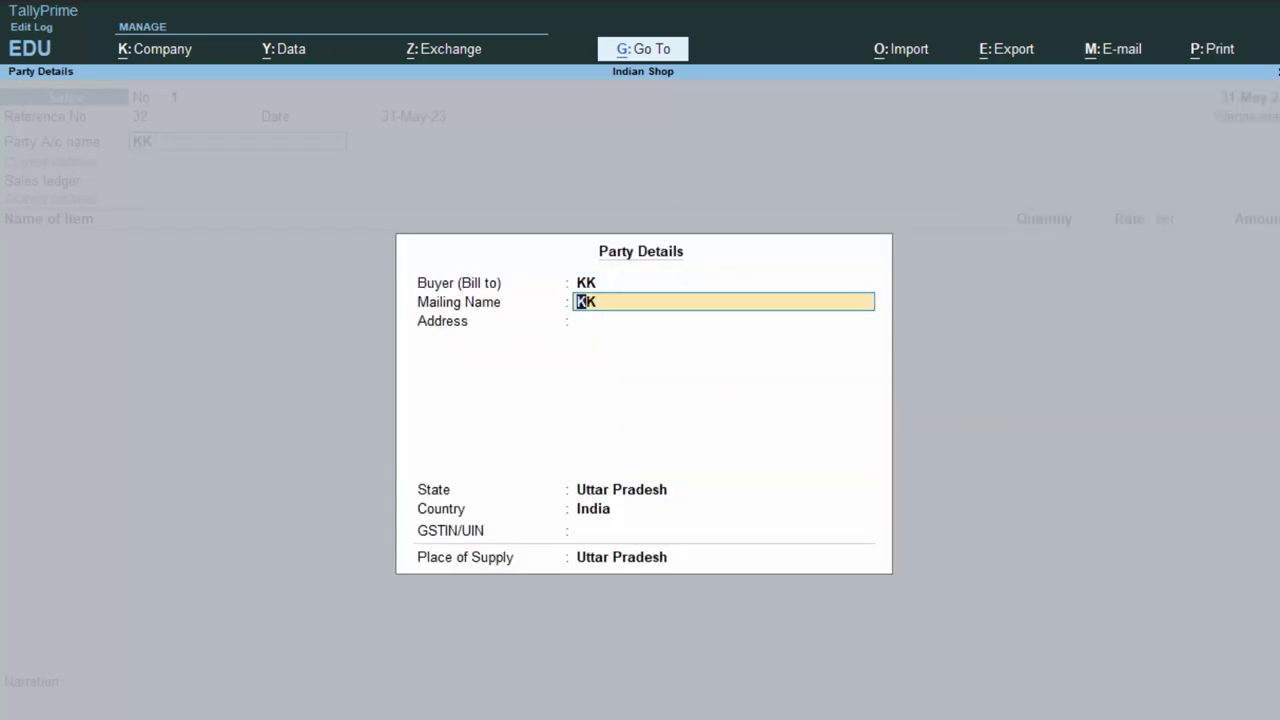
key(Return)
key(Return)
key(Return)
key(Return)
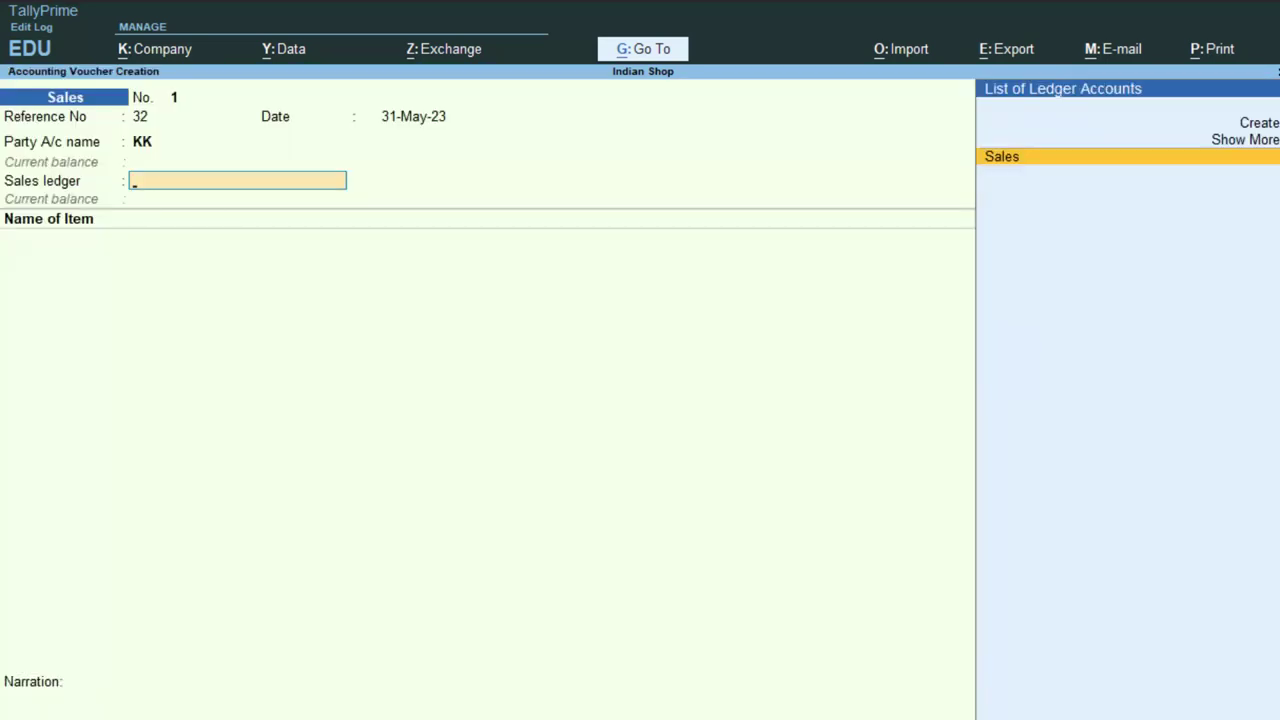
Set Sales as the sales ledger and enter 1 nos of Desktop at a rate of 40,000.
key(Return)
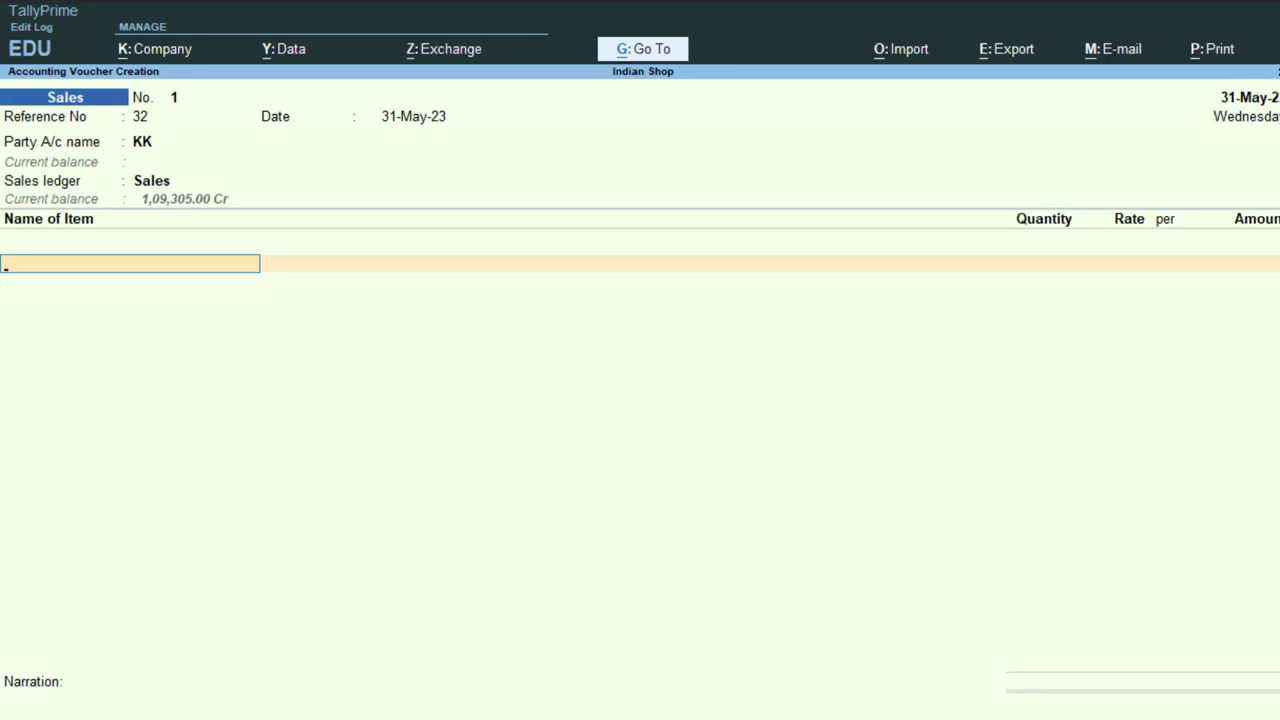
text(C)
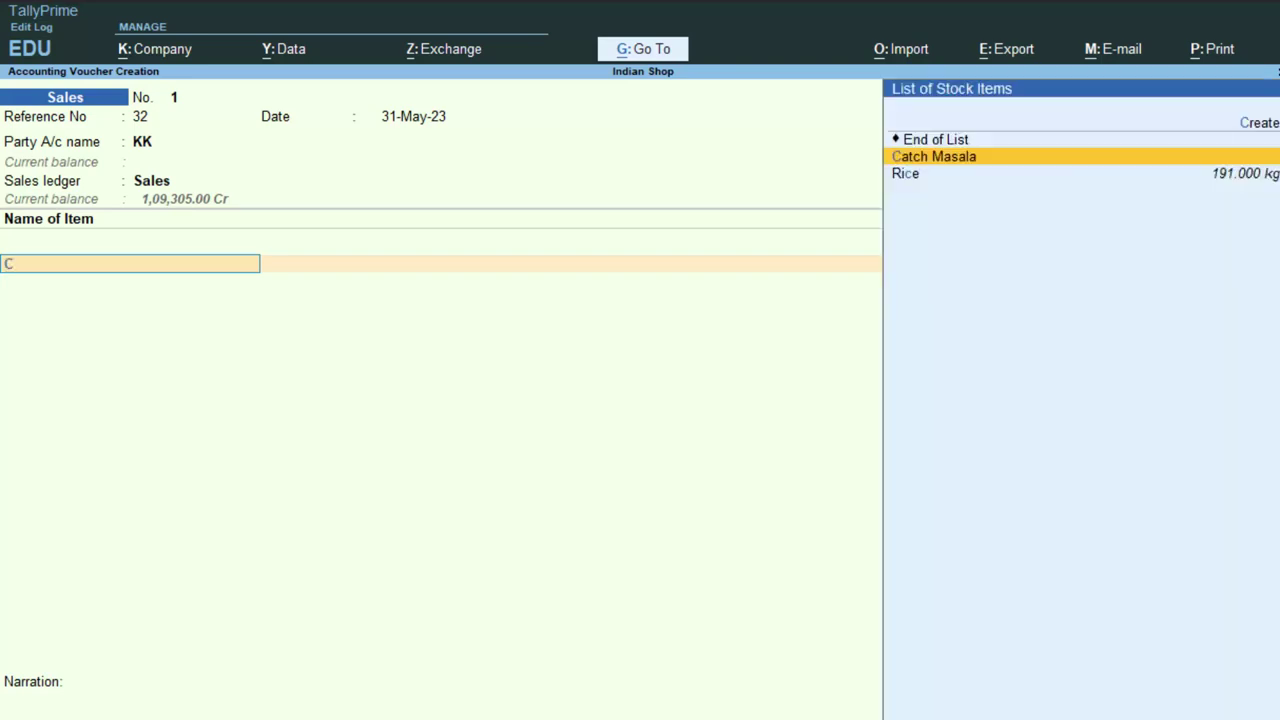
key(BackSpace)
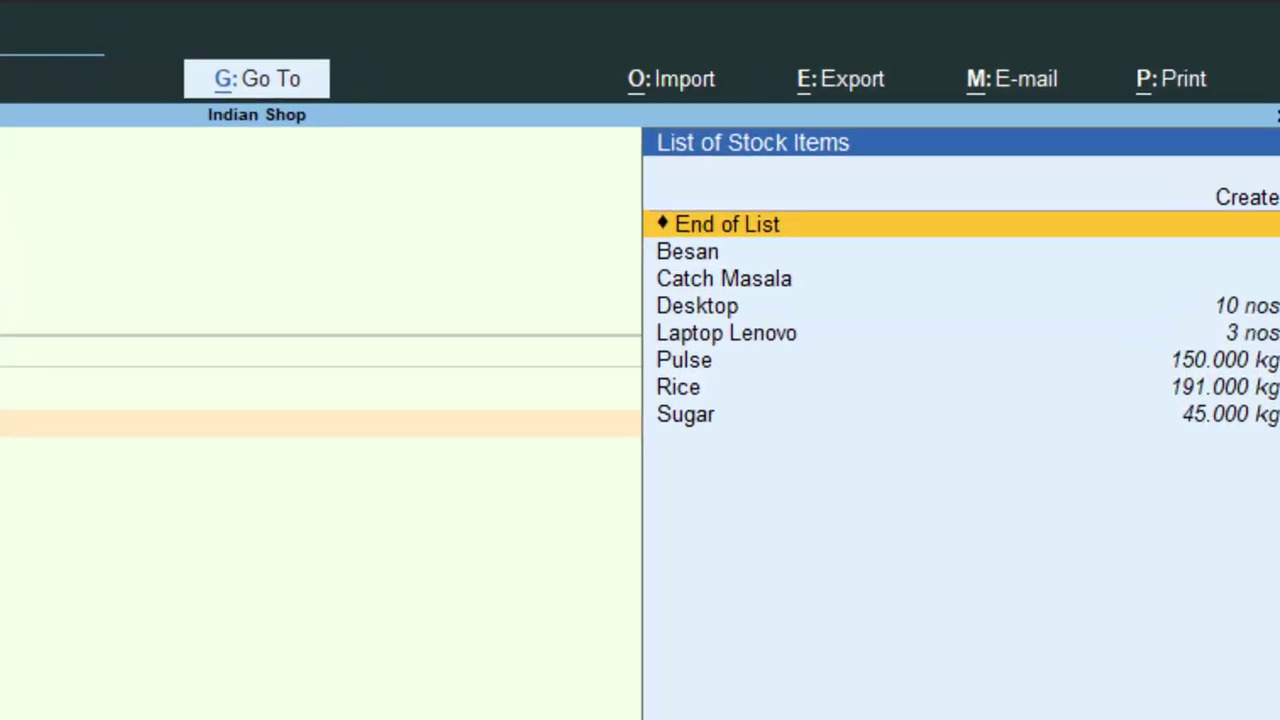
text(D)
key(Return)
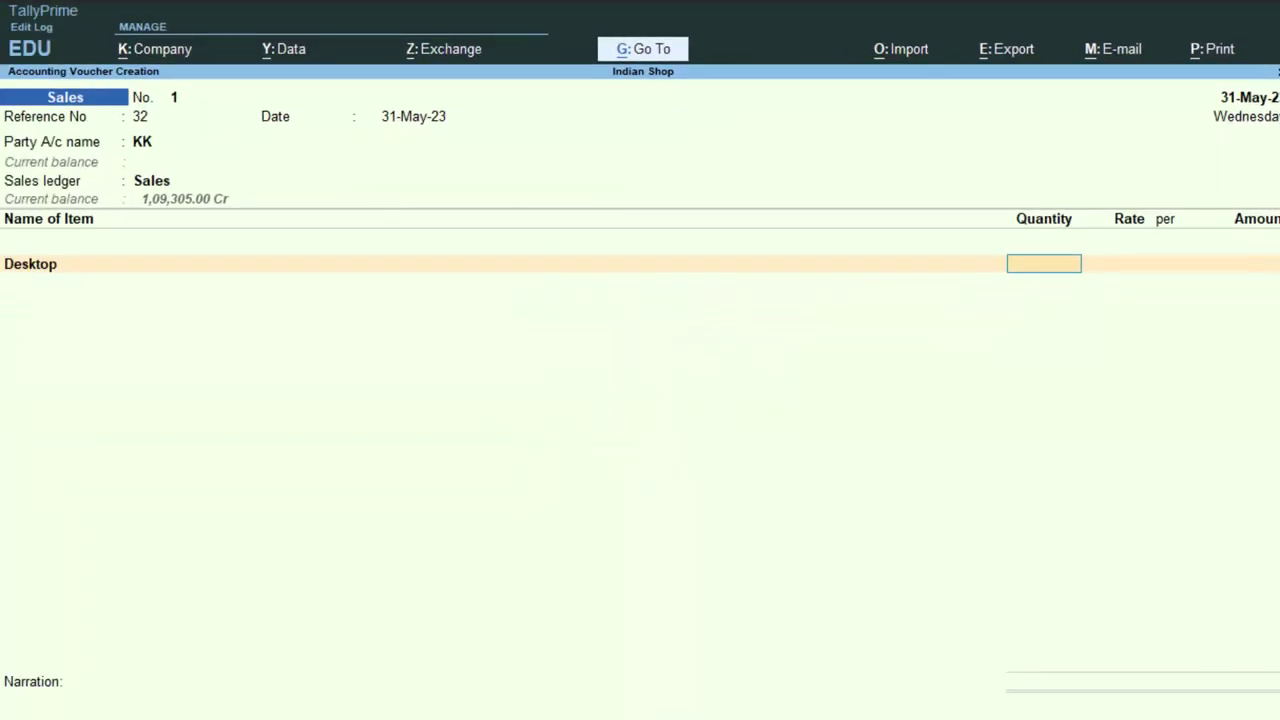
text(1)
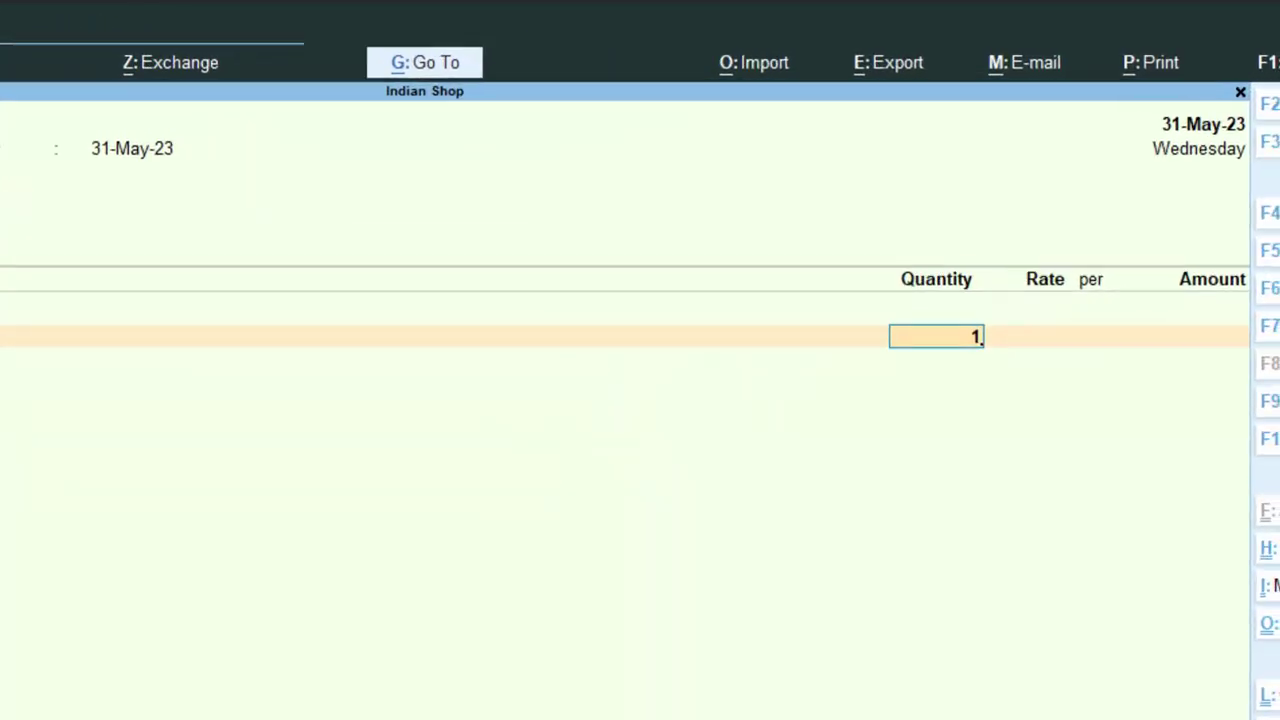
key(Return)
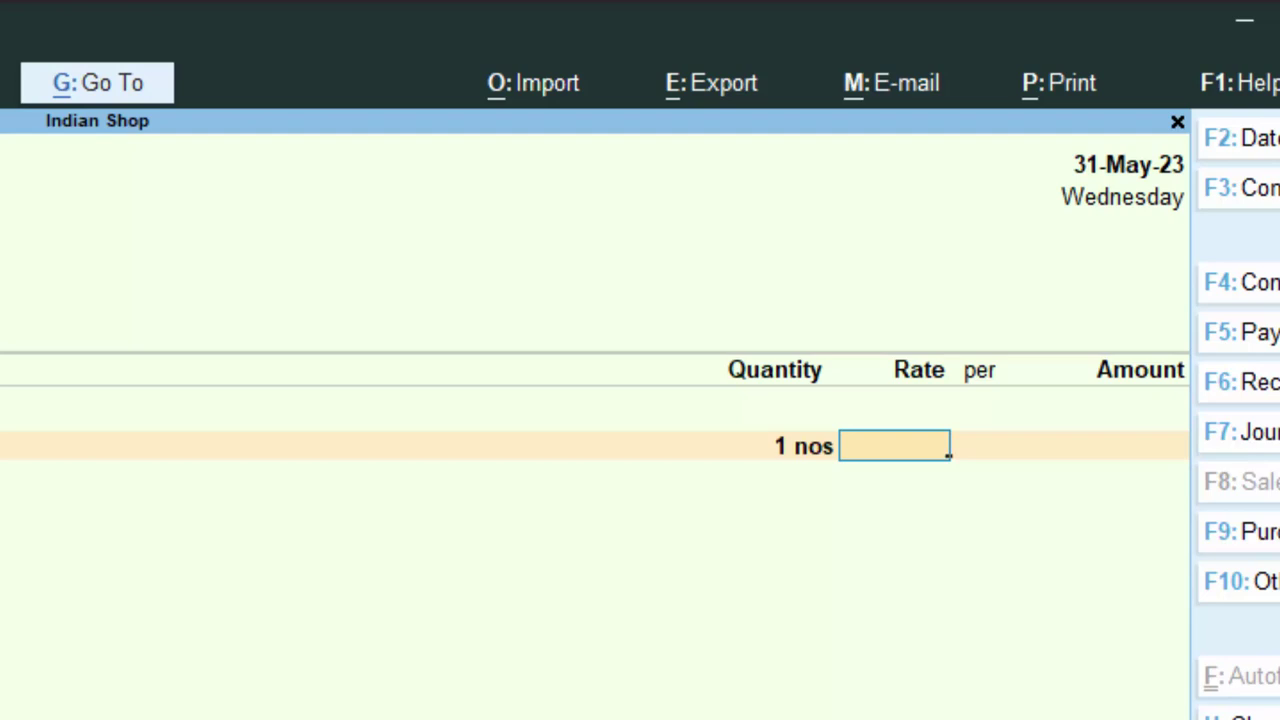
text(40000)
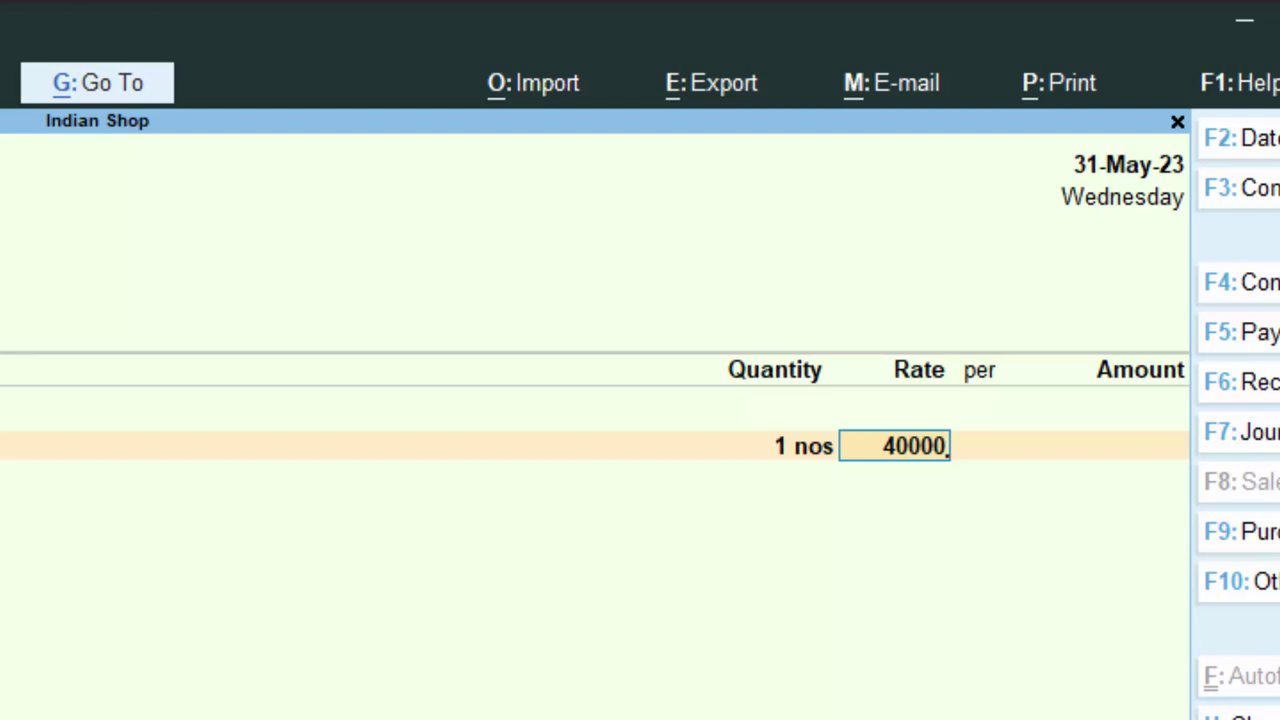
key(Return)
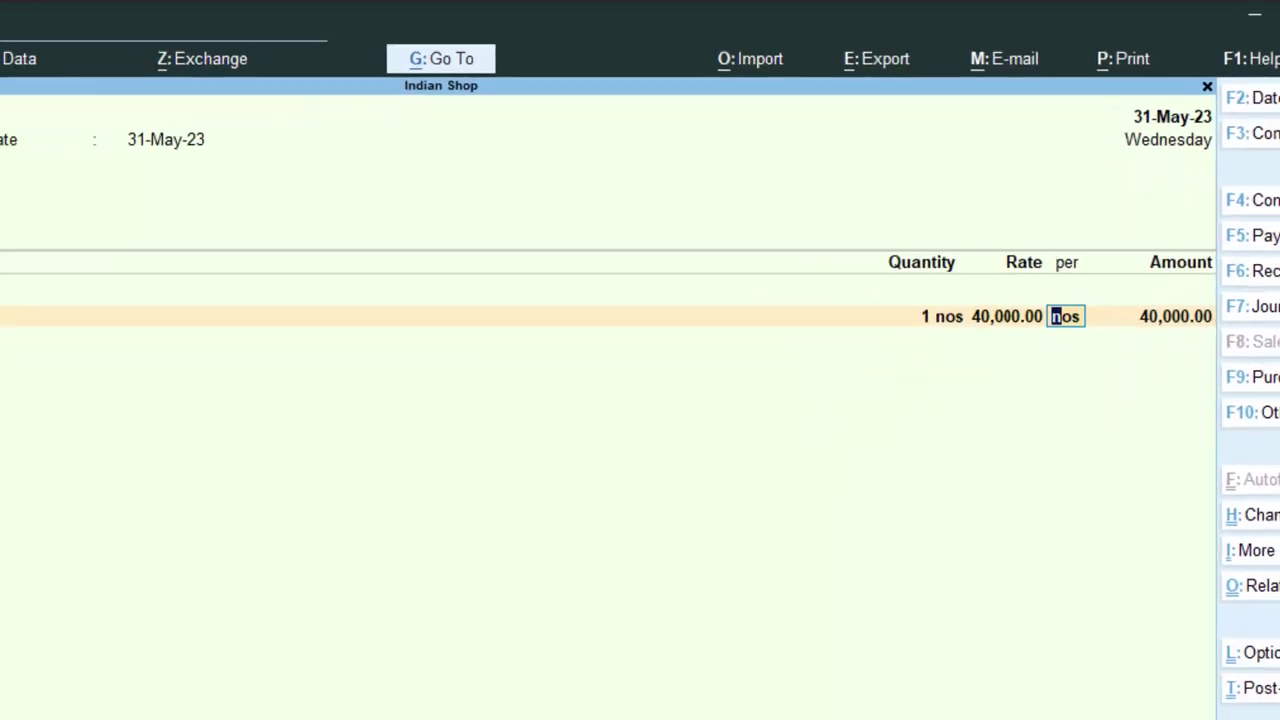
key(Return)
key(Return)
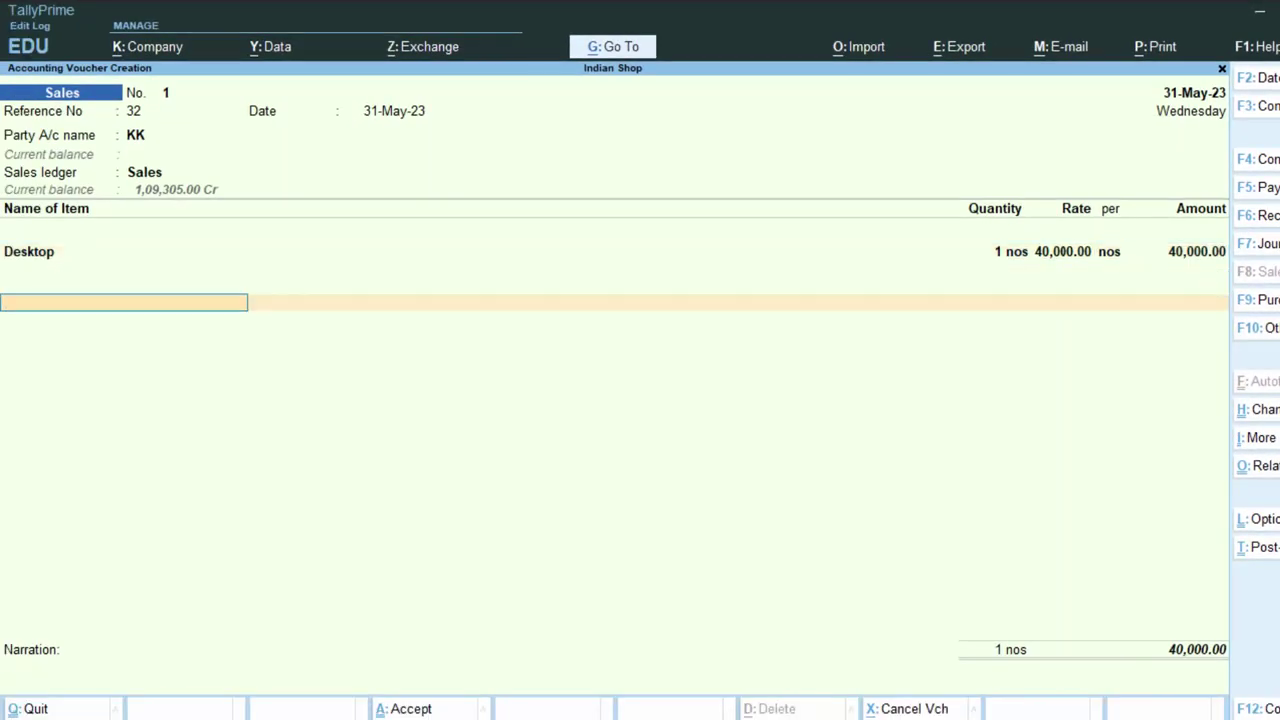
Add the Cgst tax ledger below the Desktop item with its automatically calculated amount.
text(C)
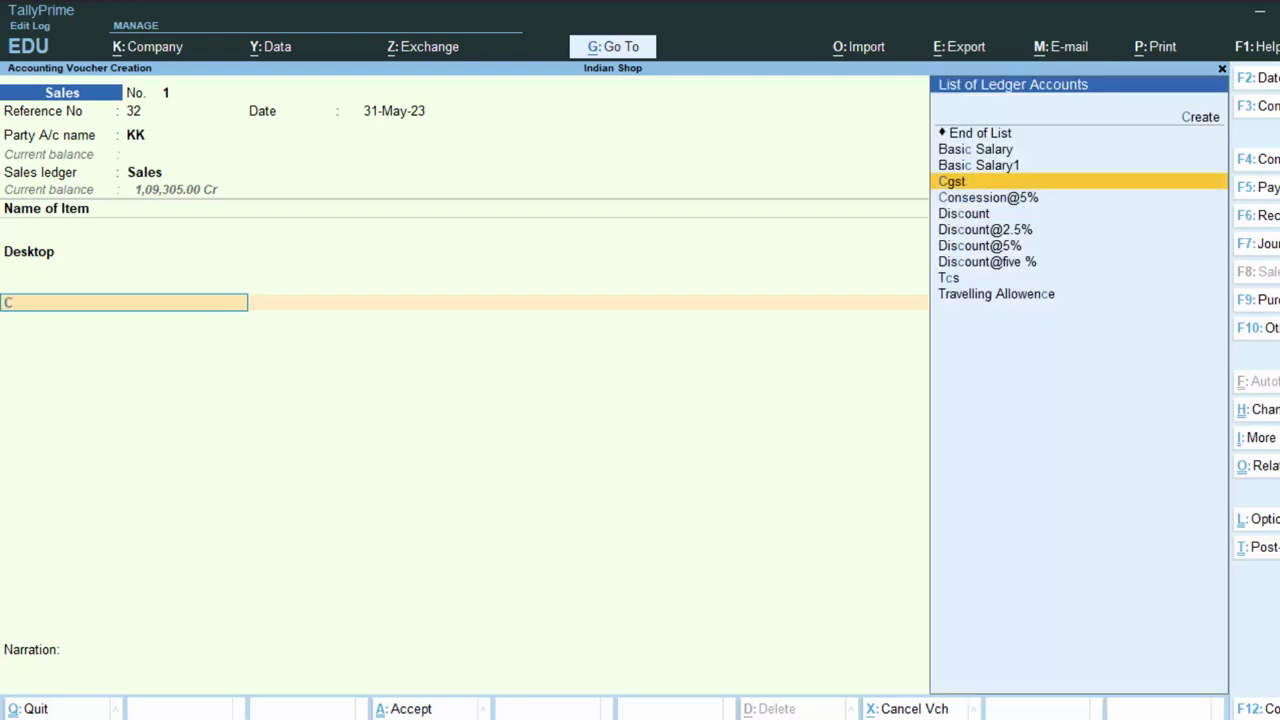
key(Return)
key(Return)
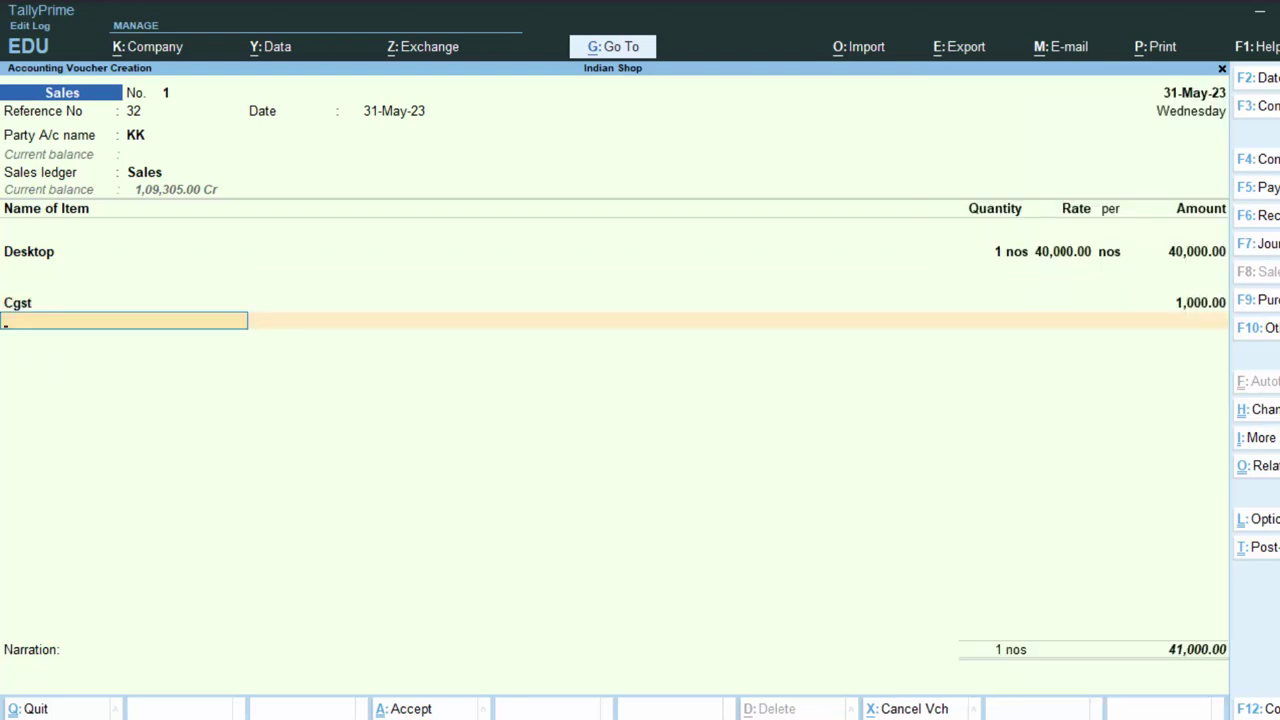
Add the Sgst tax ledger below Cgst with its automatically calculated amount and end the item list.
text(Ss)
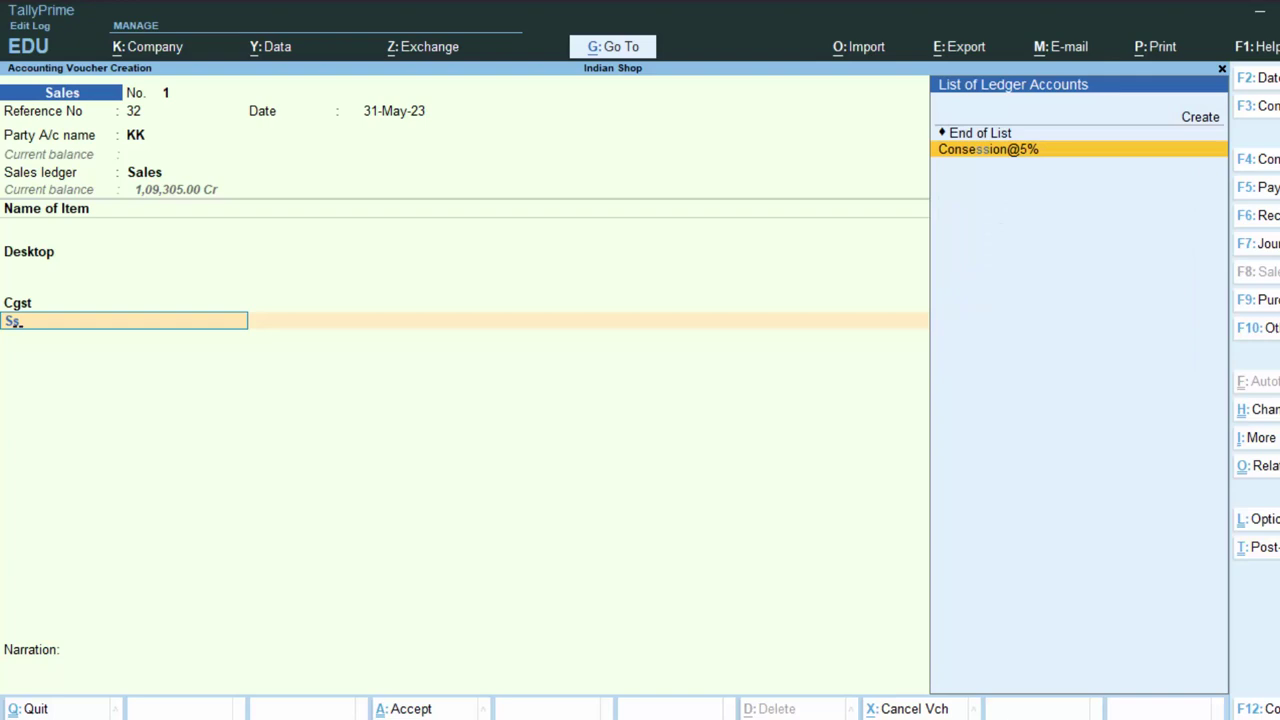
key(BackSpace)
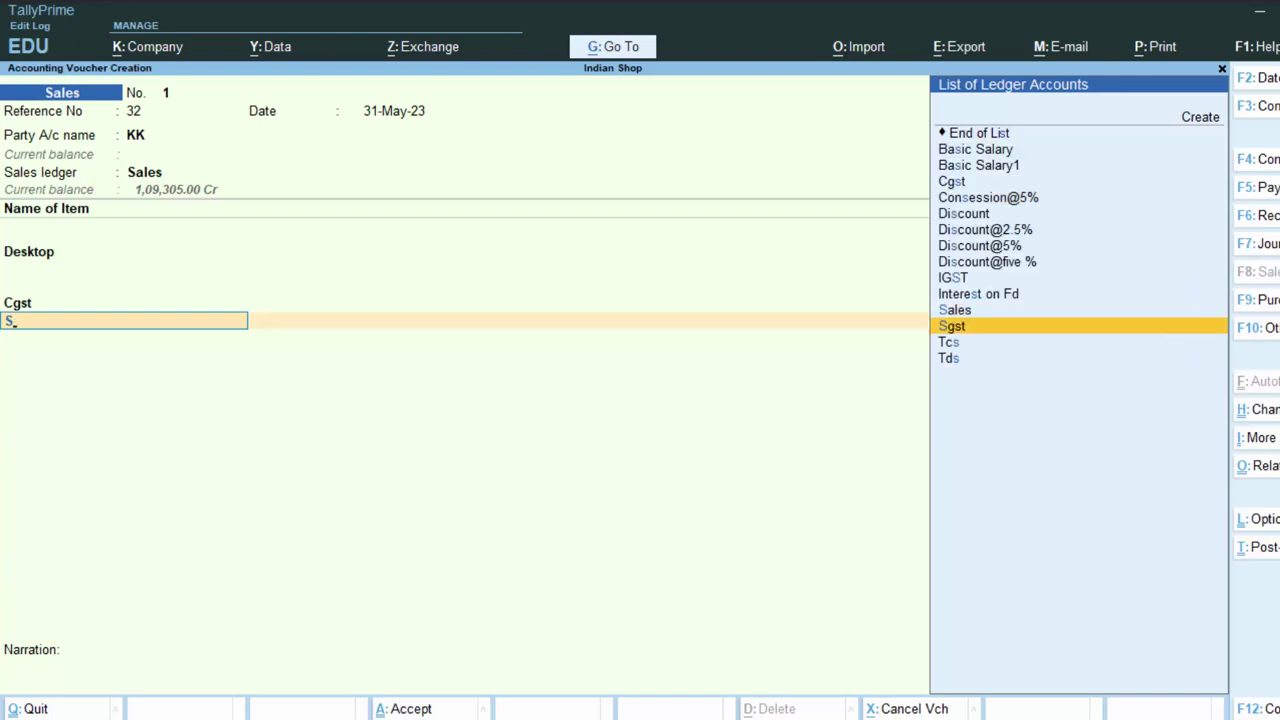
key(Return)
key(Return)
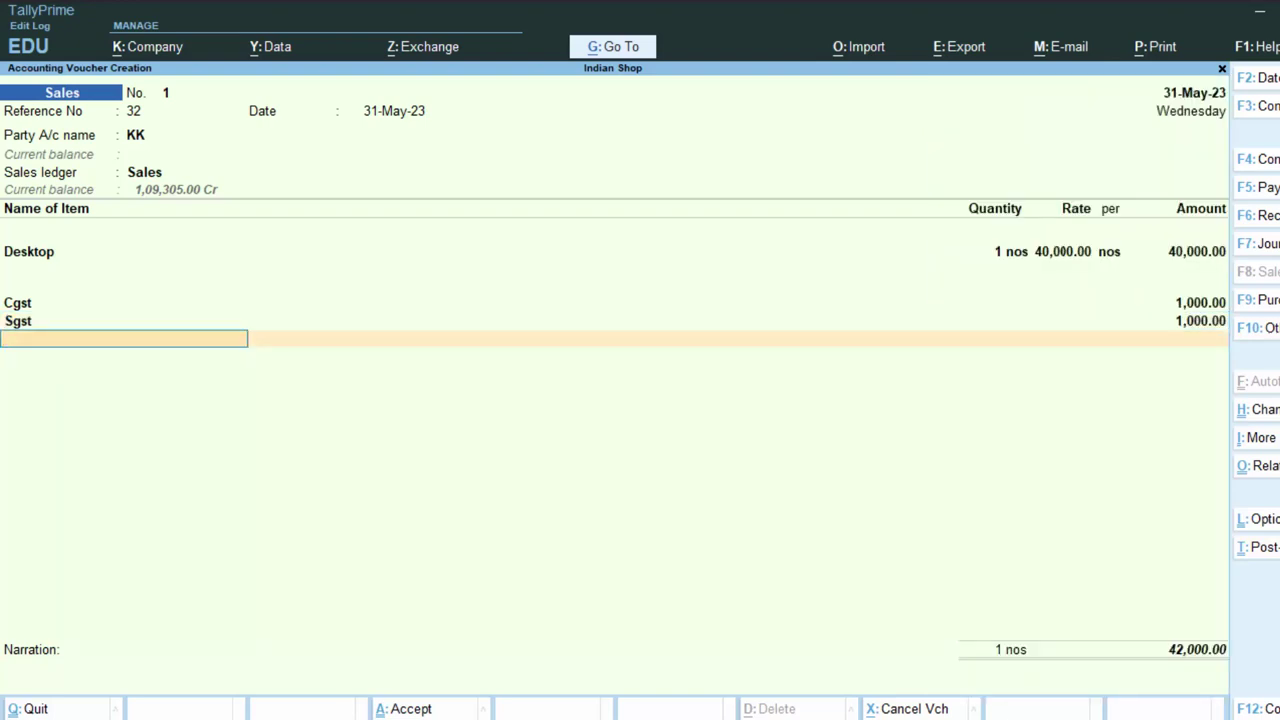
key(Return)
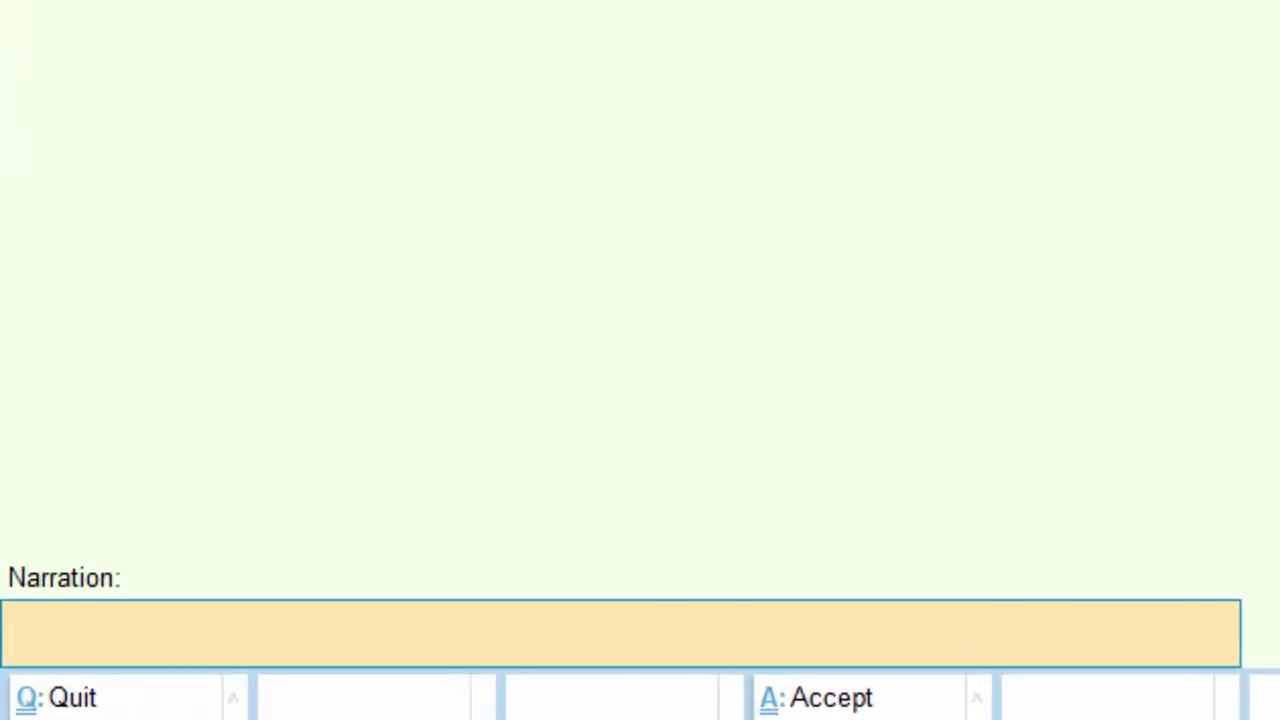
Enter the narration "The Goods have been sold on credit" and save the sales voucher.
text(The G)
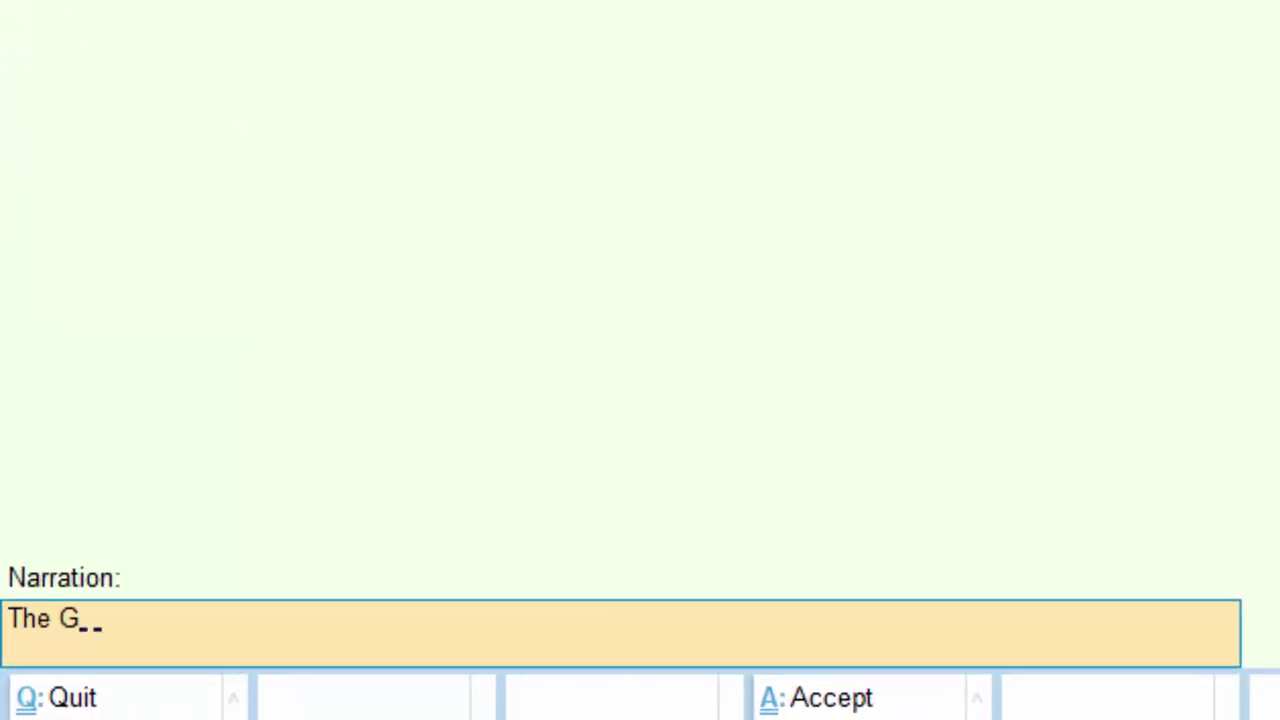
text(oods have)
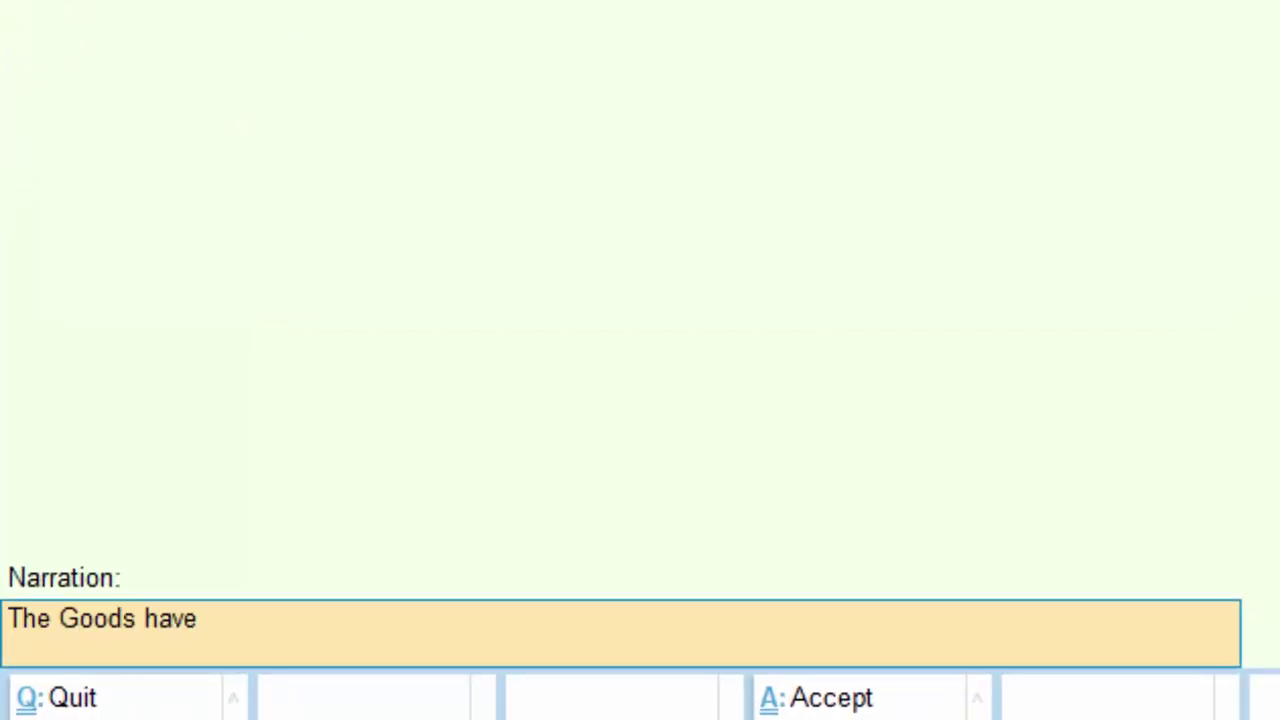
text( been sold)
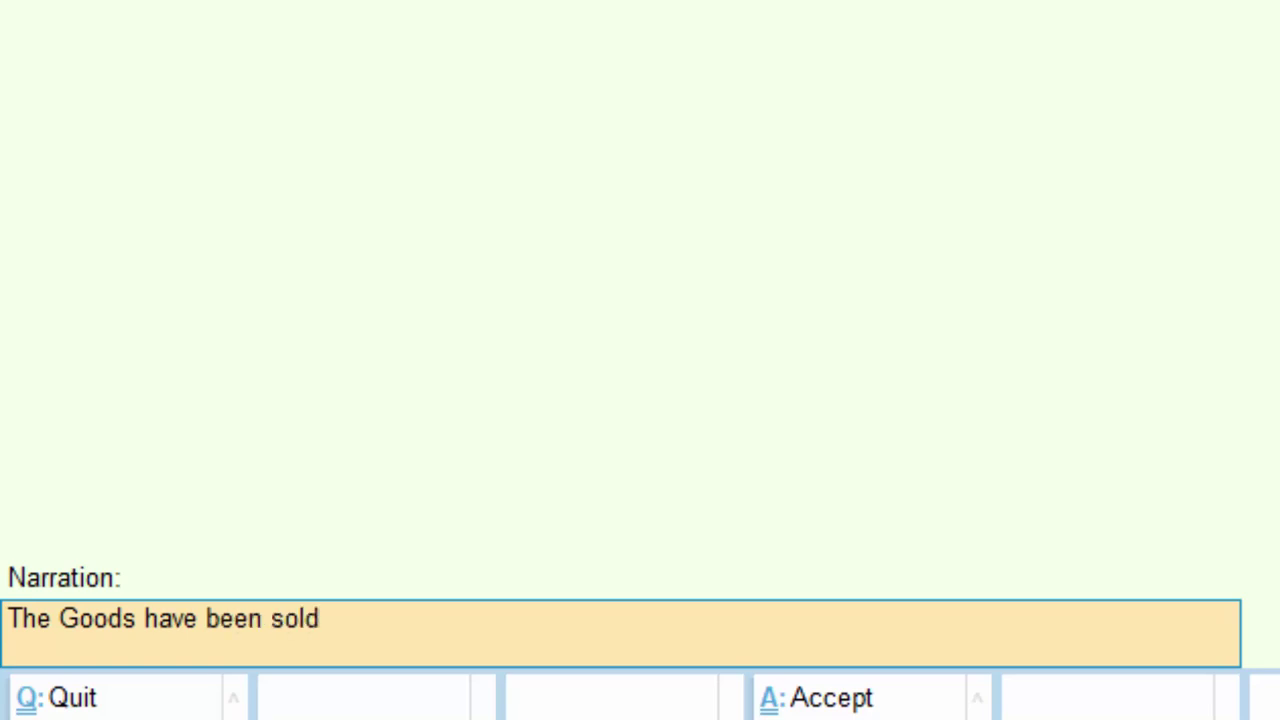
text( on credit)
key(Return)
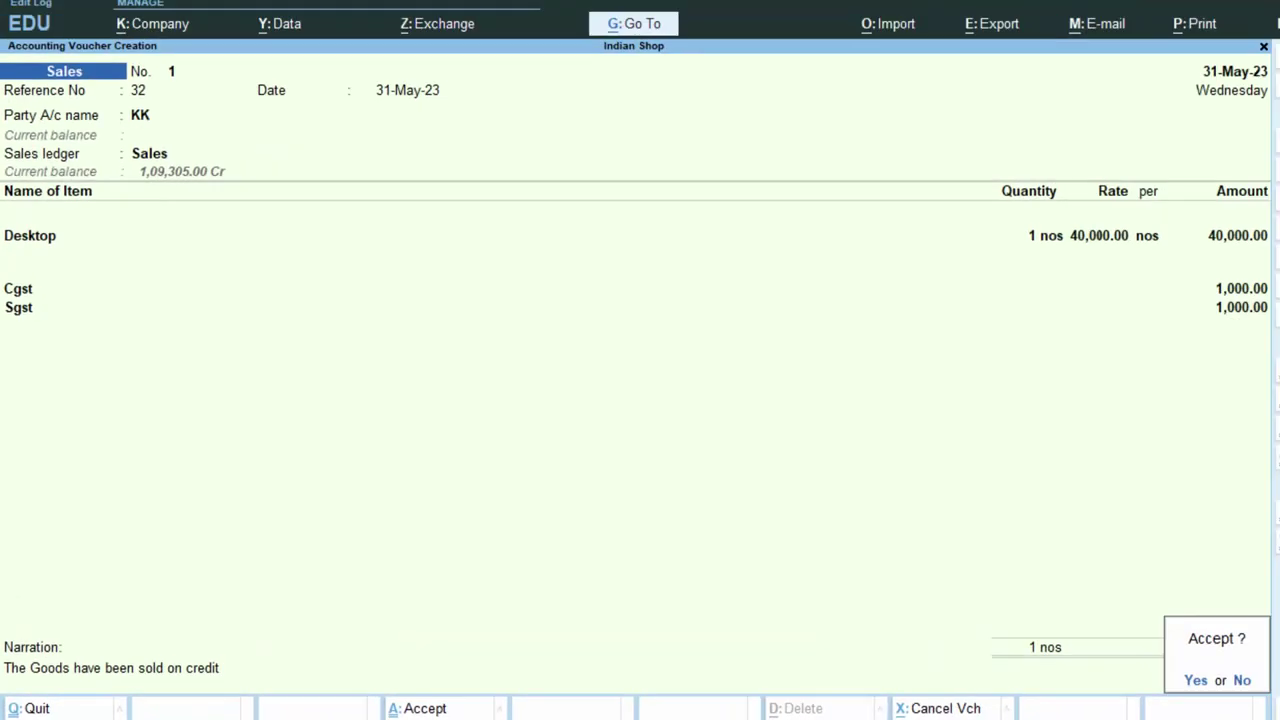
key(Return)
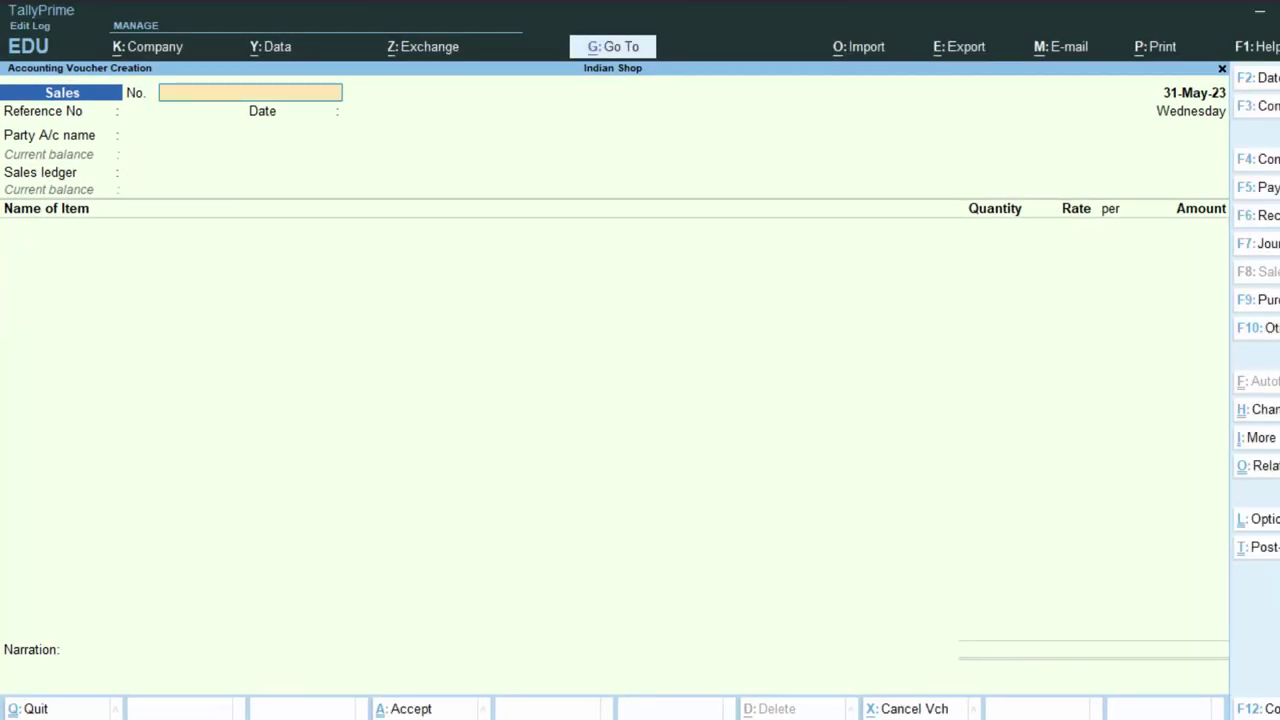
Open a new payment voucher and select KK as the first ledger account.
click(1275, 194)
key(Return)
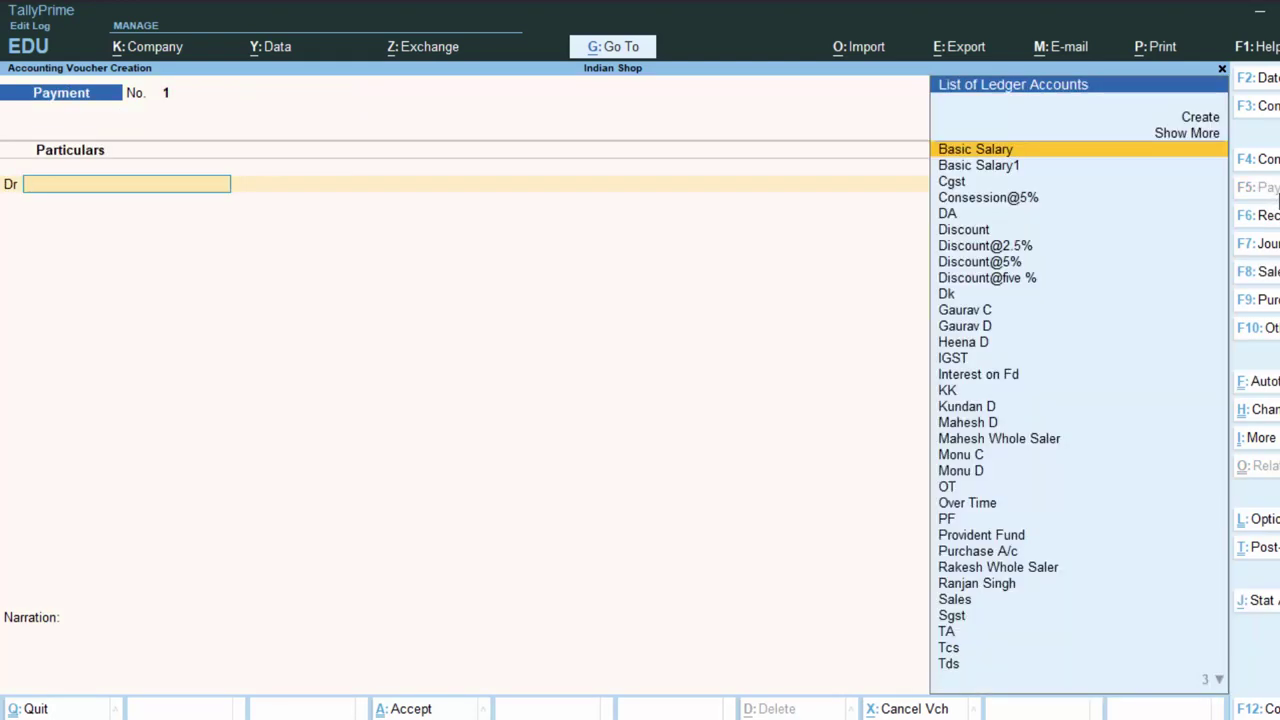
text(Kk)
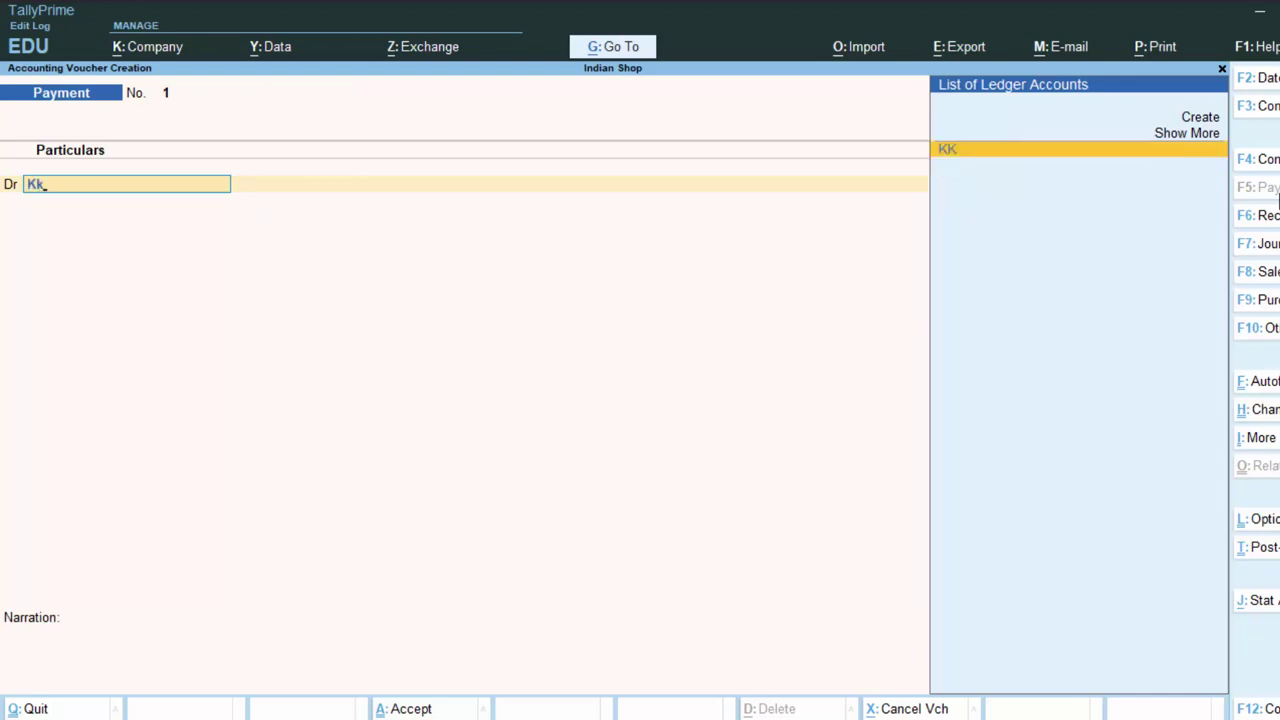
key(Return)
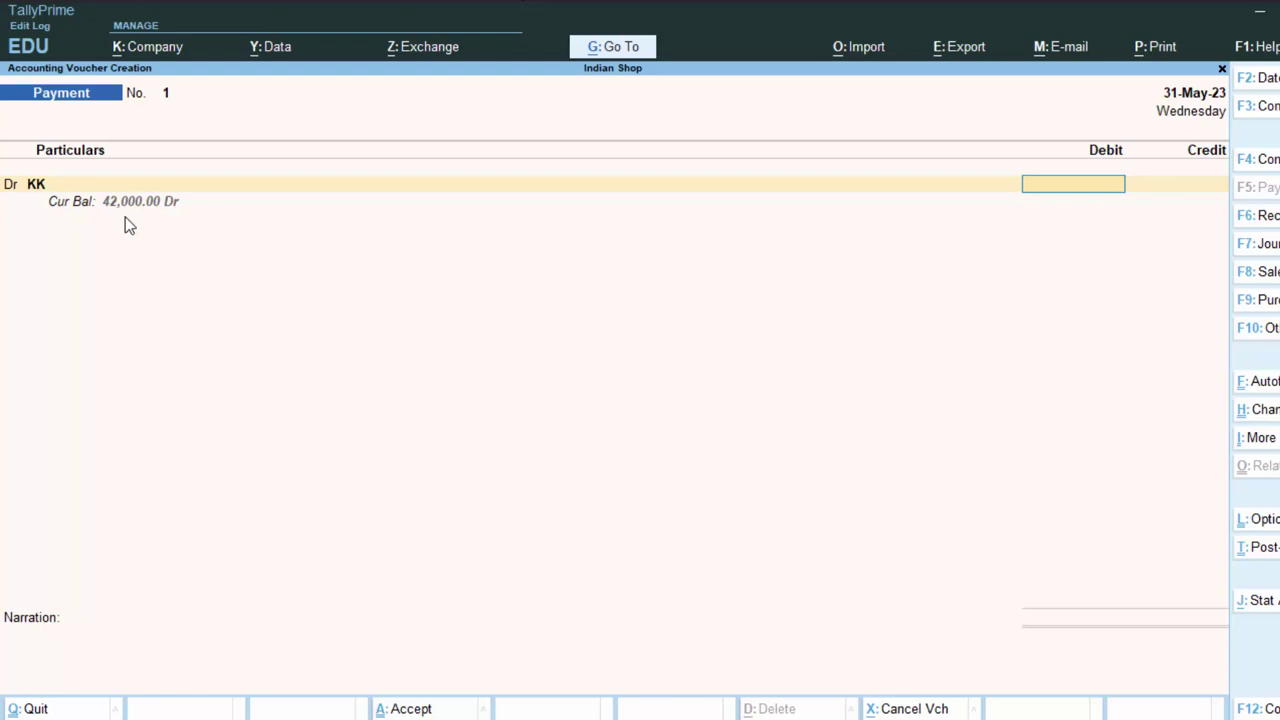
text(42000)
key(Return)
key(Return)
key(Return)
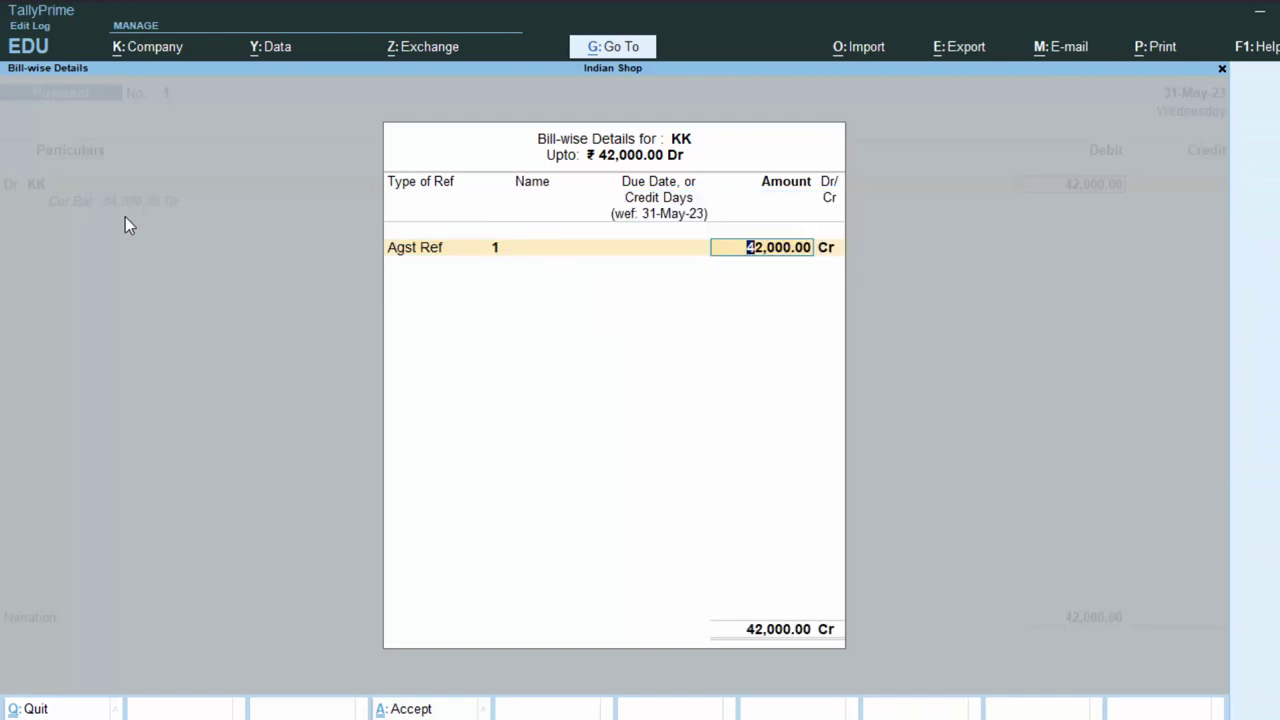
key(Return)
key(Return)
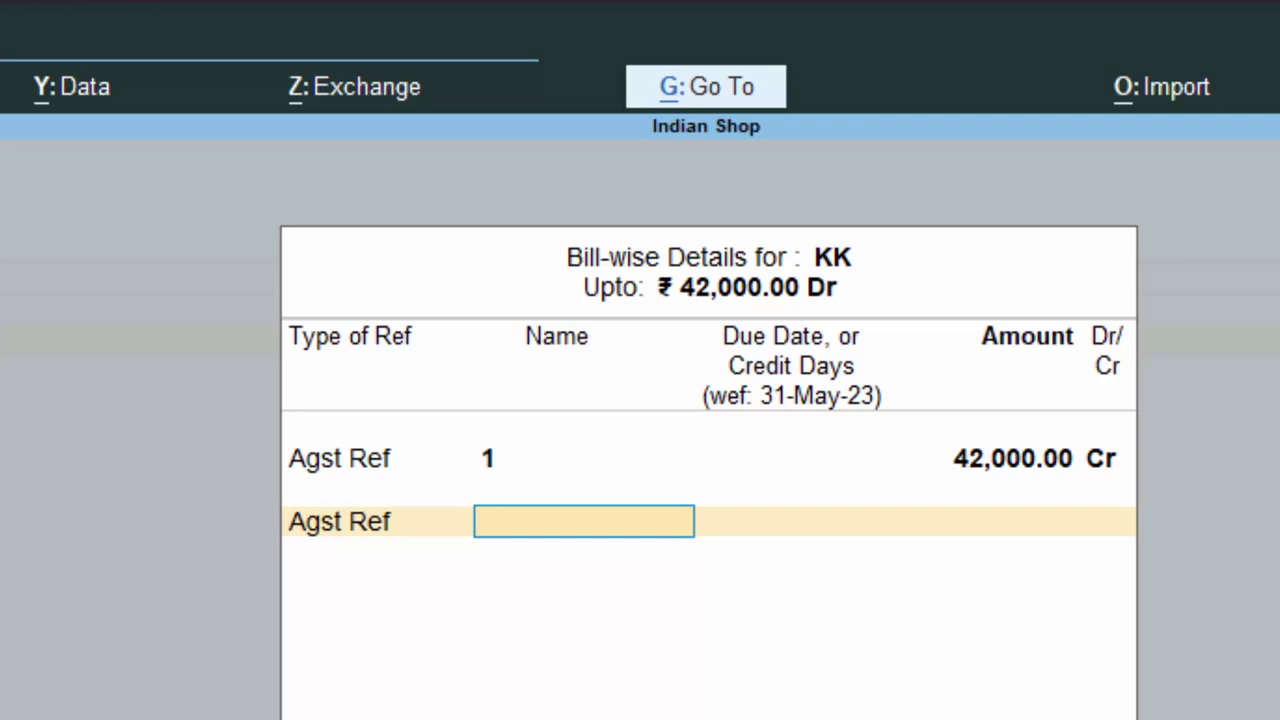
key(BackSpace)
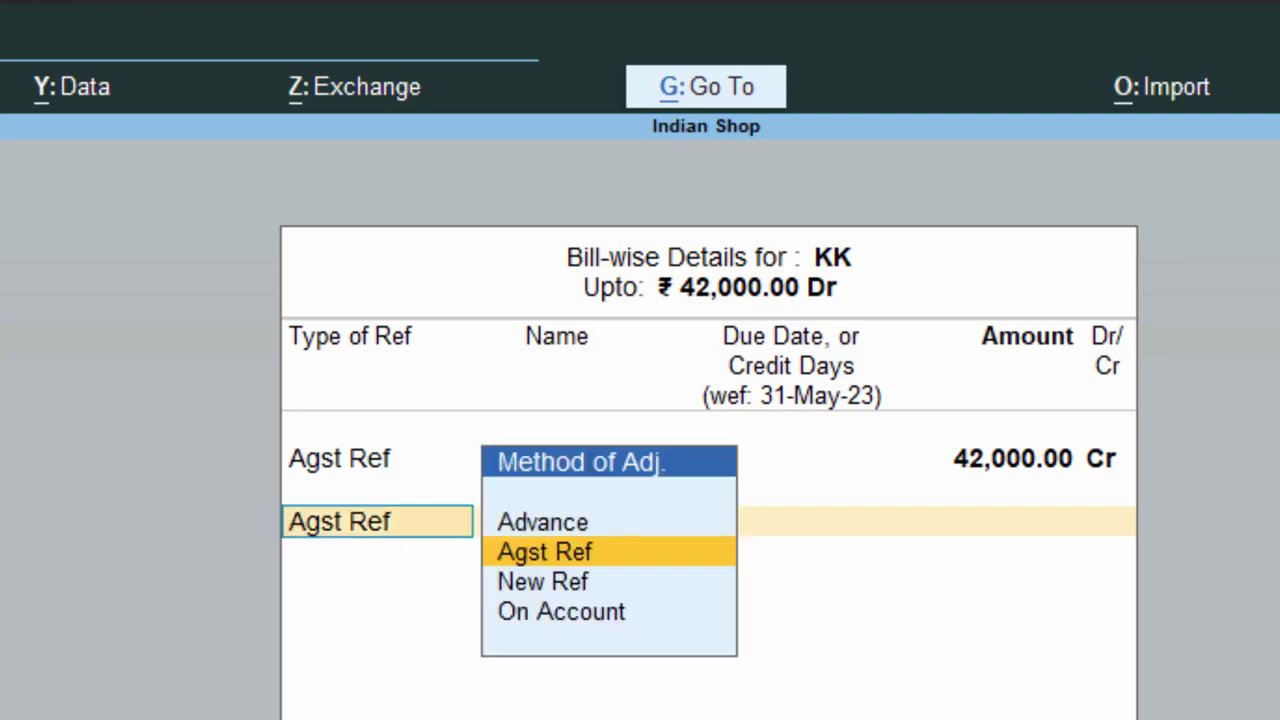
key(Down)
key(Return)
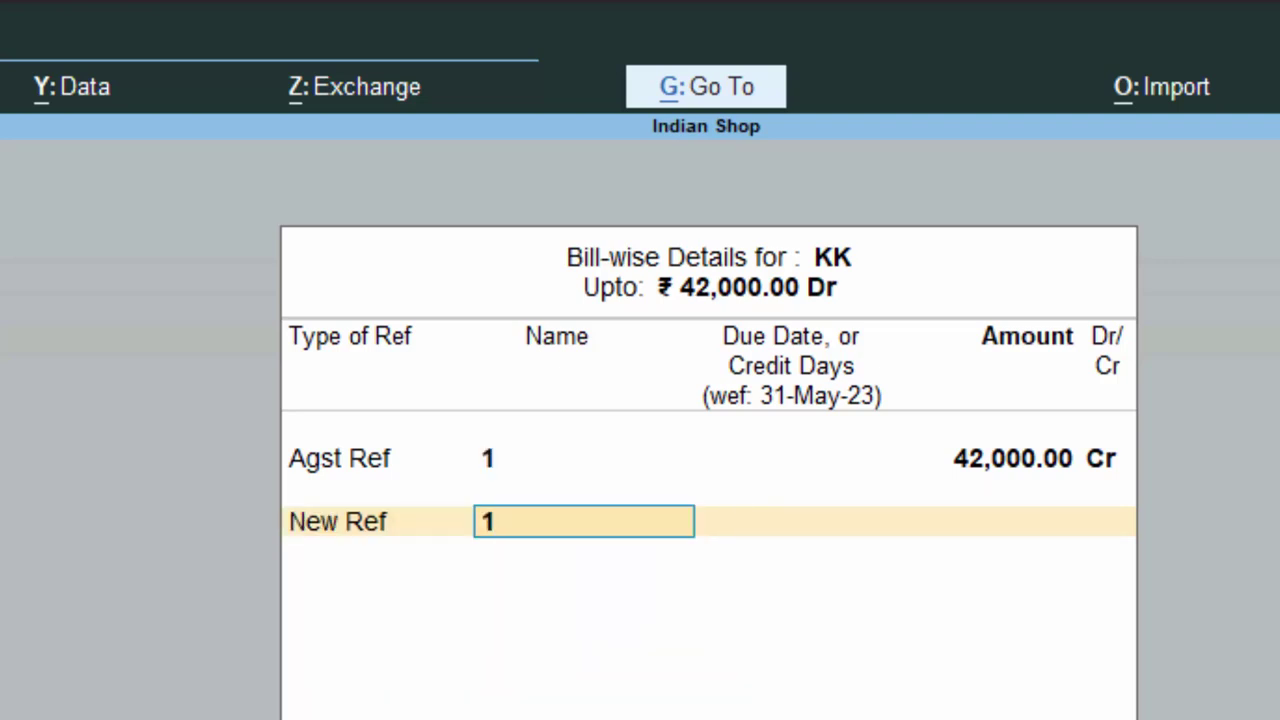
key(Return)
key(Return)
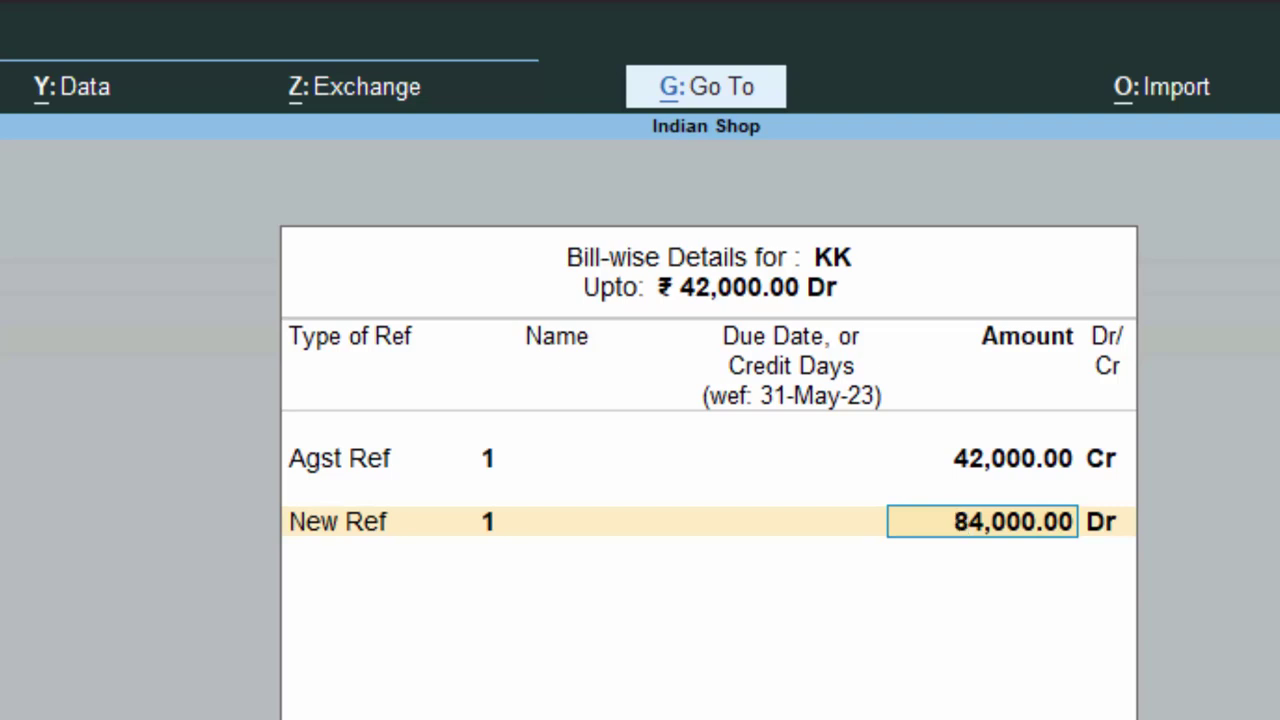
key(BackSpace)
key(Return)
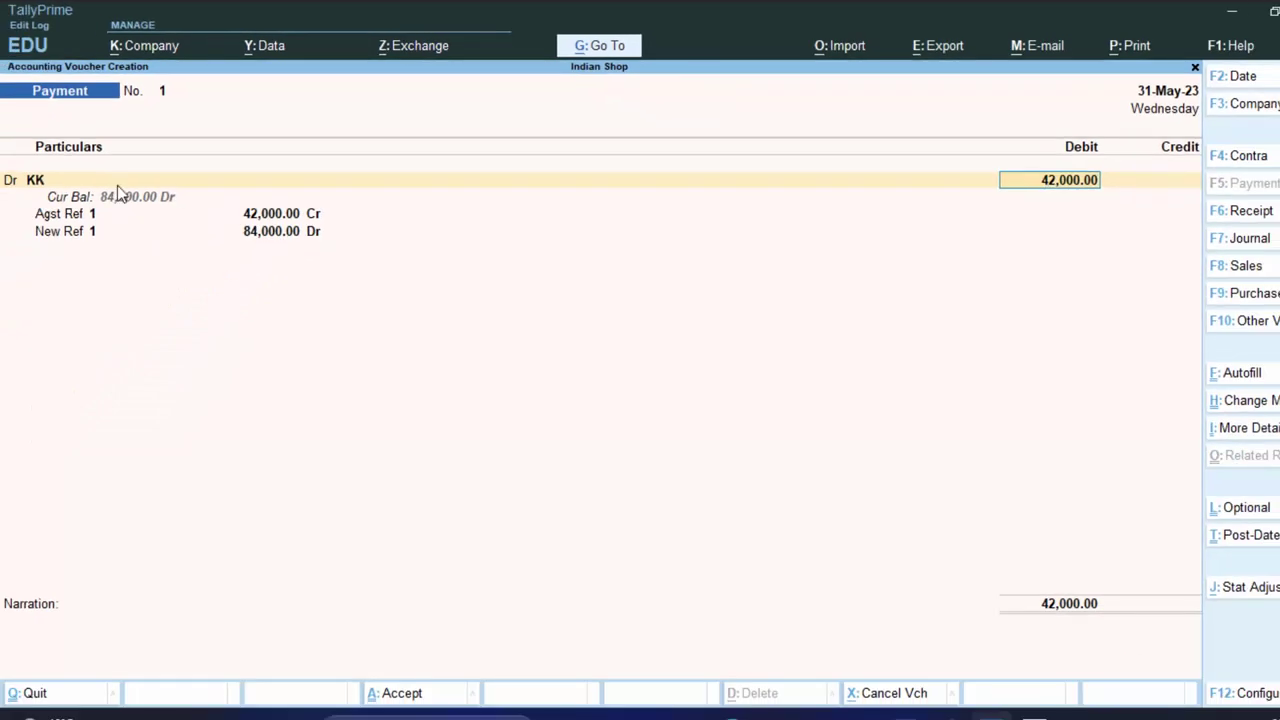
Switch the voucher to Receipt, keep its default number and KK as the credited party, and enter 10,000 as the credit amount.
click(1240, 216)
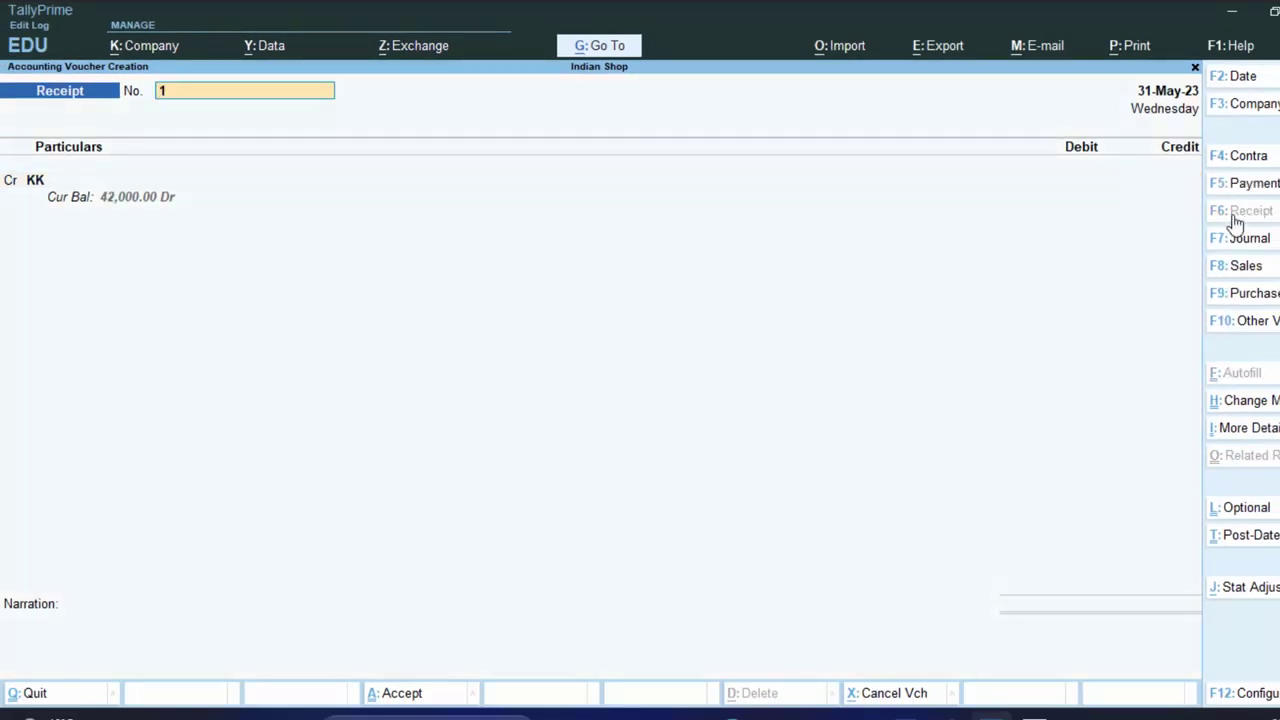
key(Return)
key(Return)
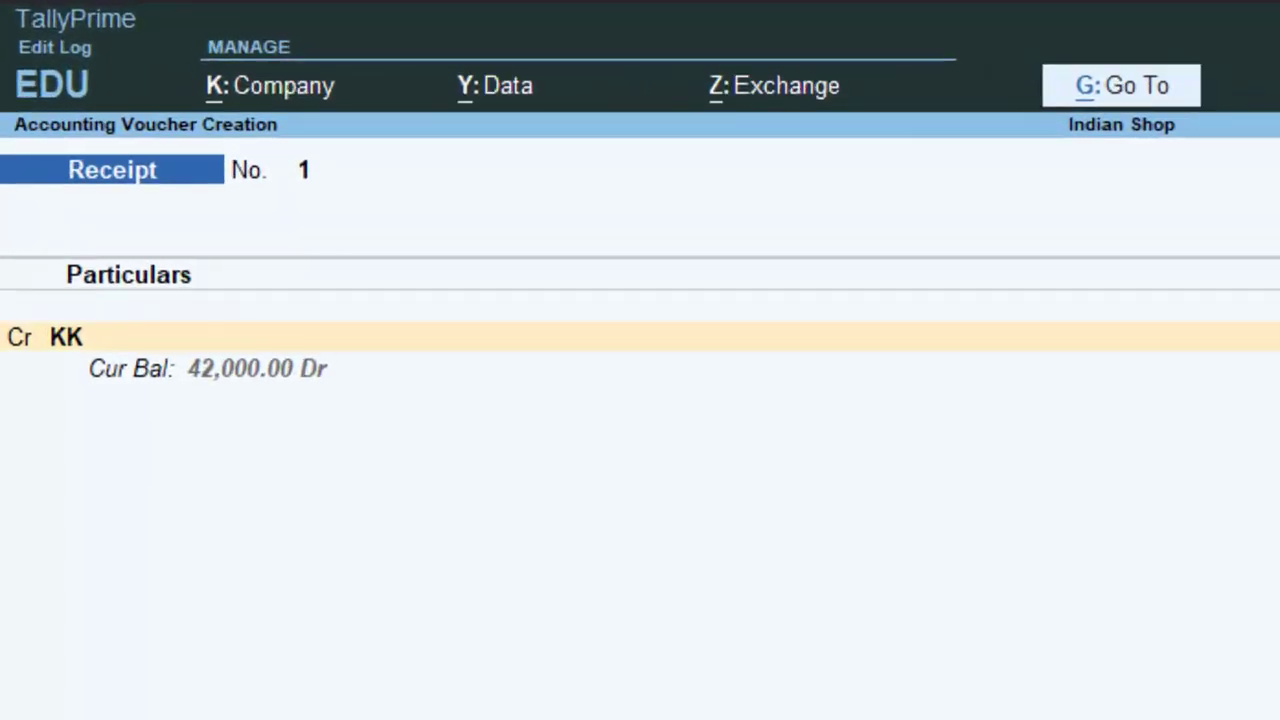
text(10000)
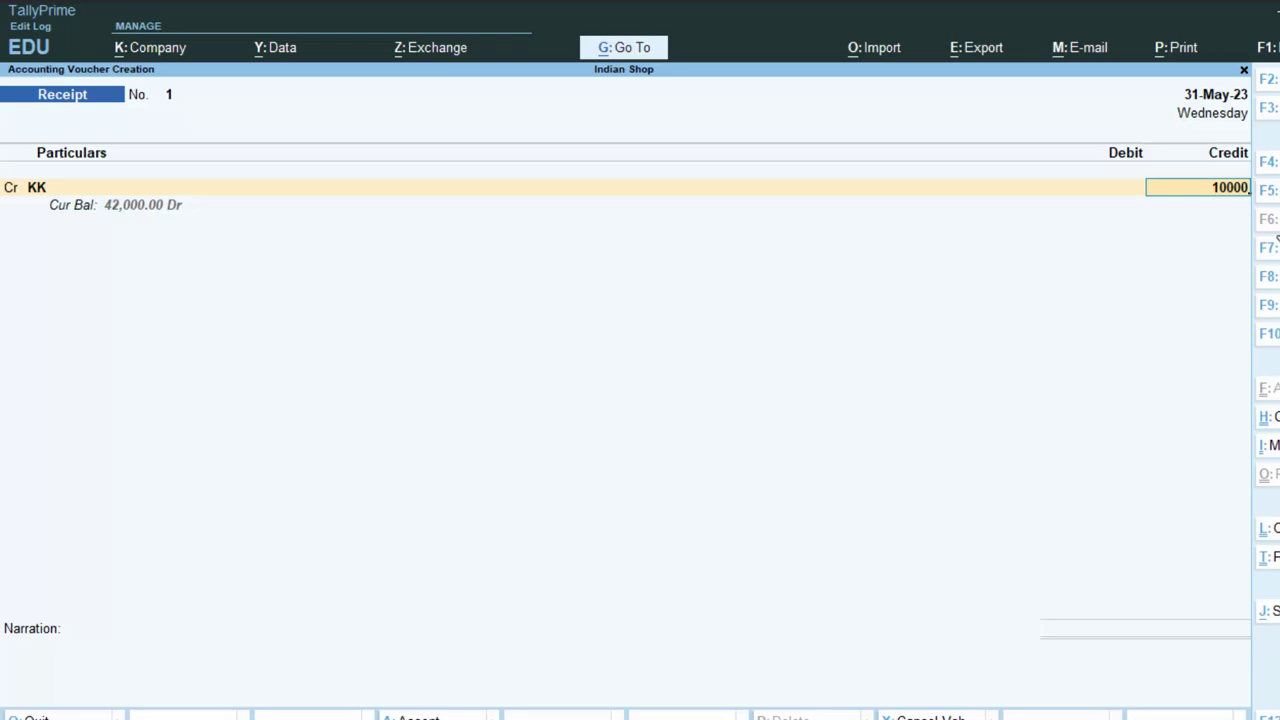
key(Return)
Keep KK's bill-wise allocation of 42,000 Cr against reference 1 and 32,000 Dr as New Ref 1.
key(Return)
key(Return)
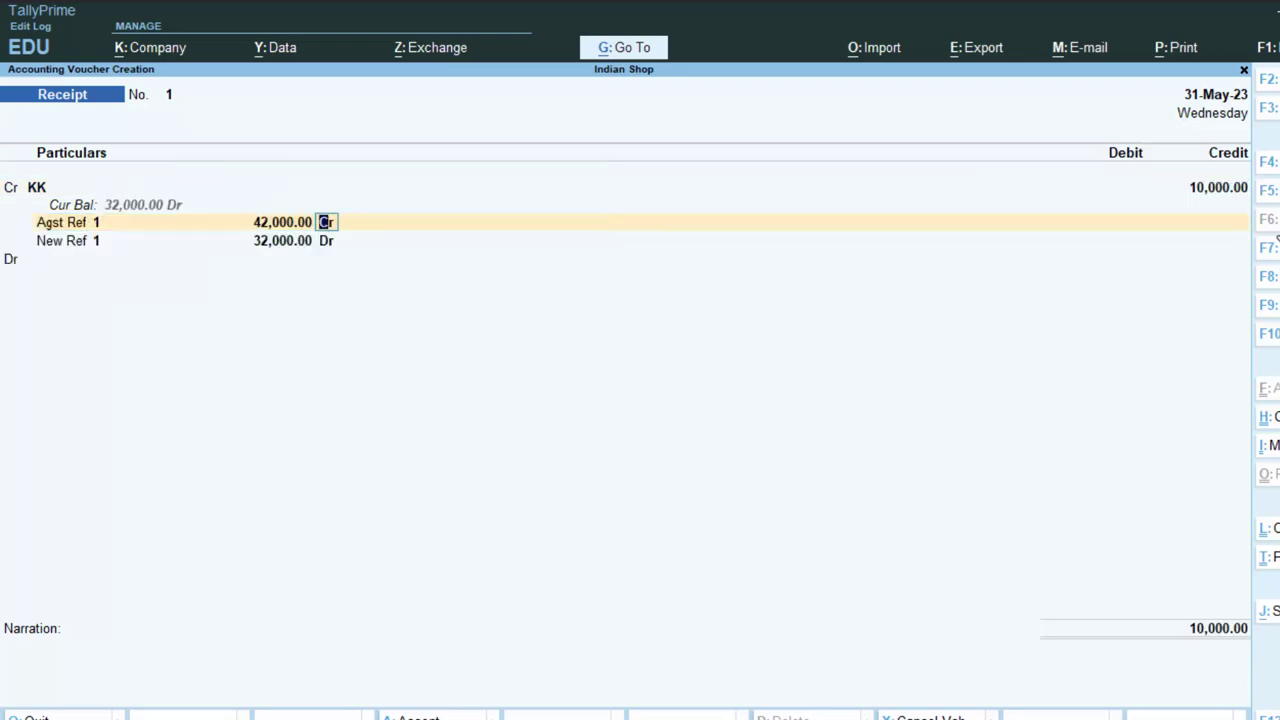
key(Return)
key(Return)
key(Return)
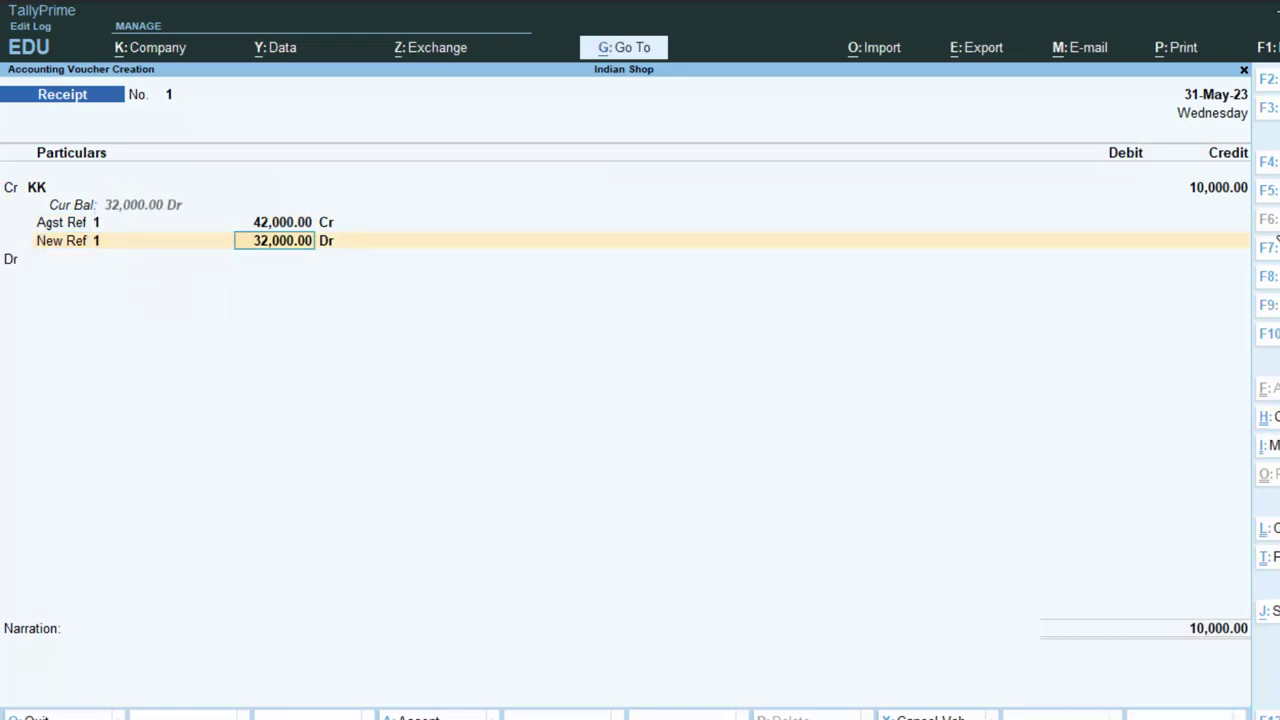
key(Return)
key(Return)
key(Return)
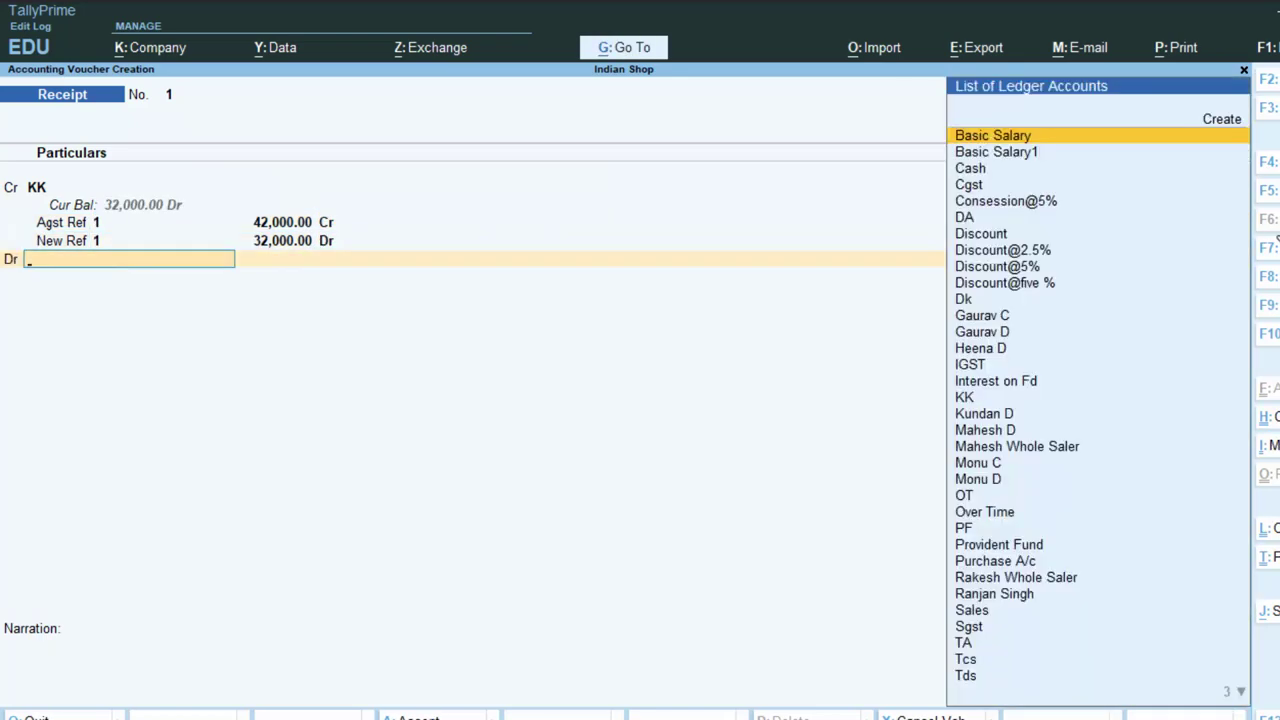
Debit the Cash ledger with the default 10,000 and continue past the negative cash warning to the narration.
text(C)
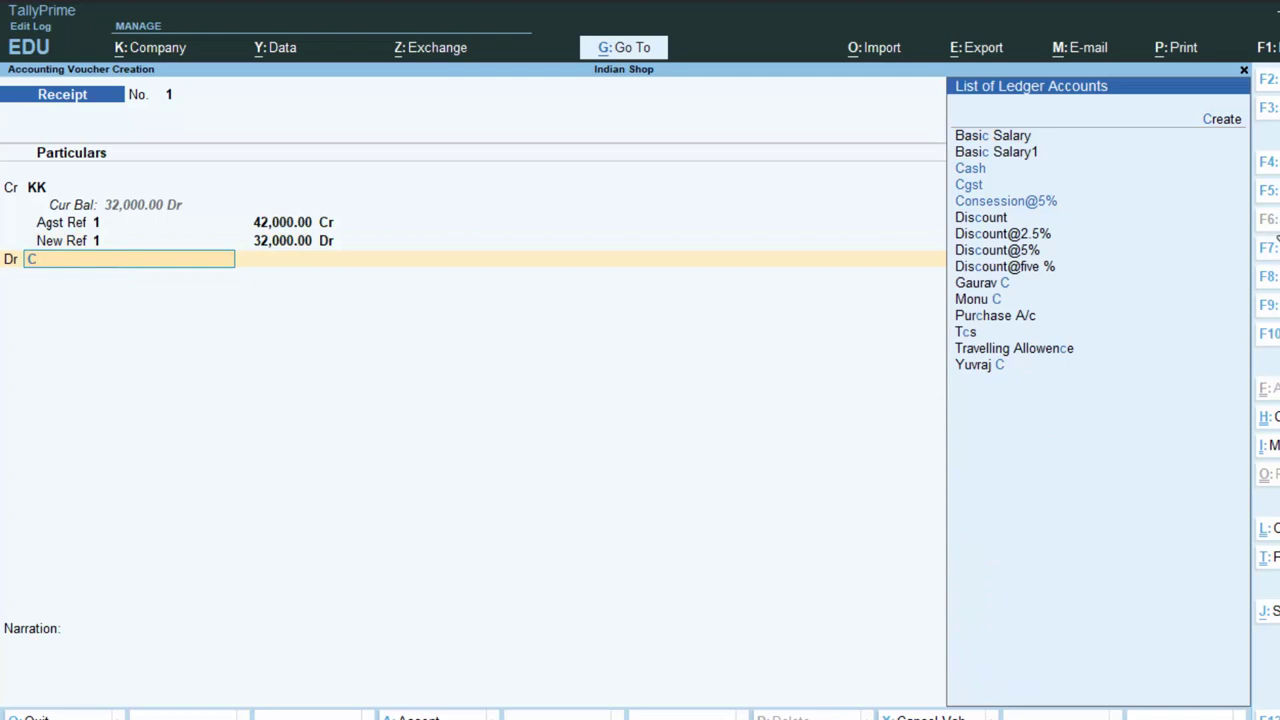
key(Return)
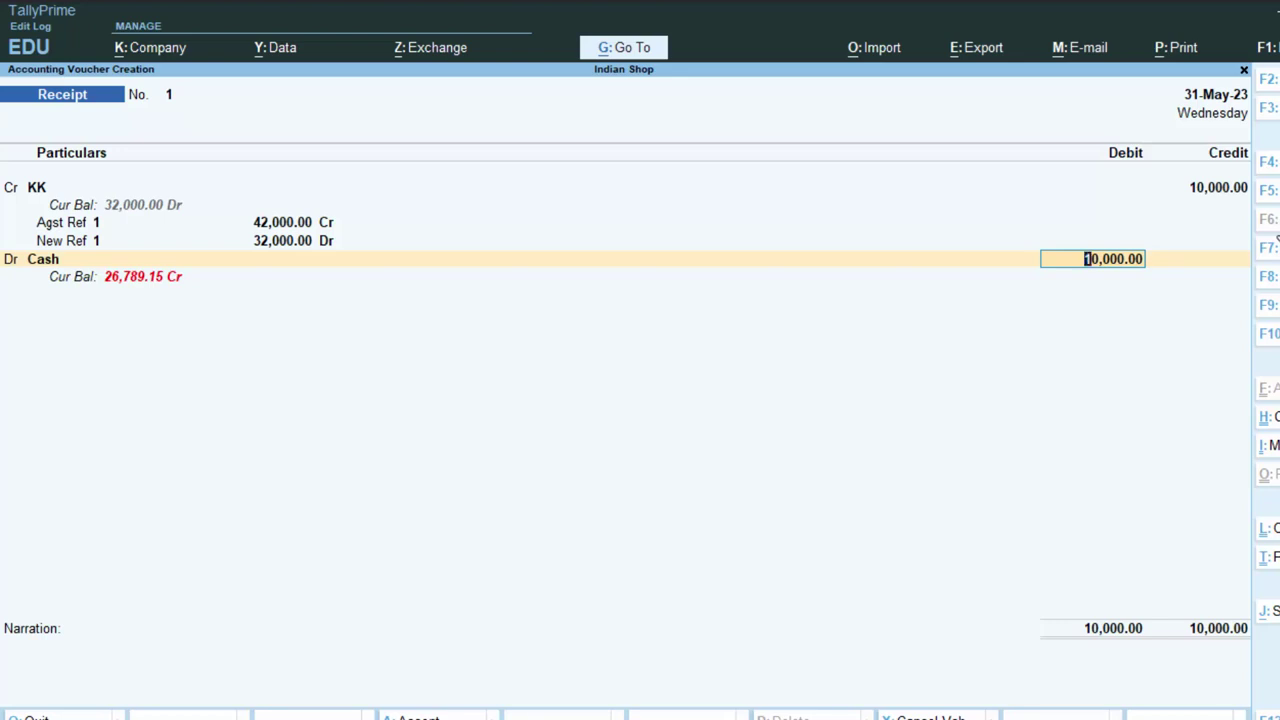
key(Return)
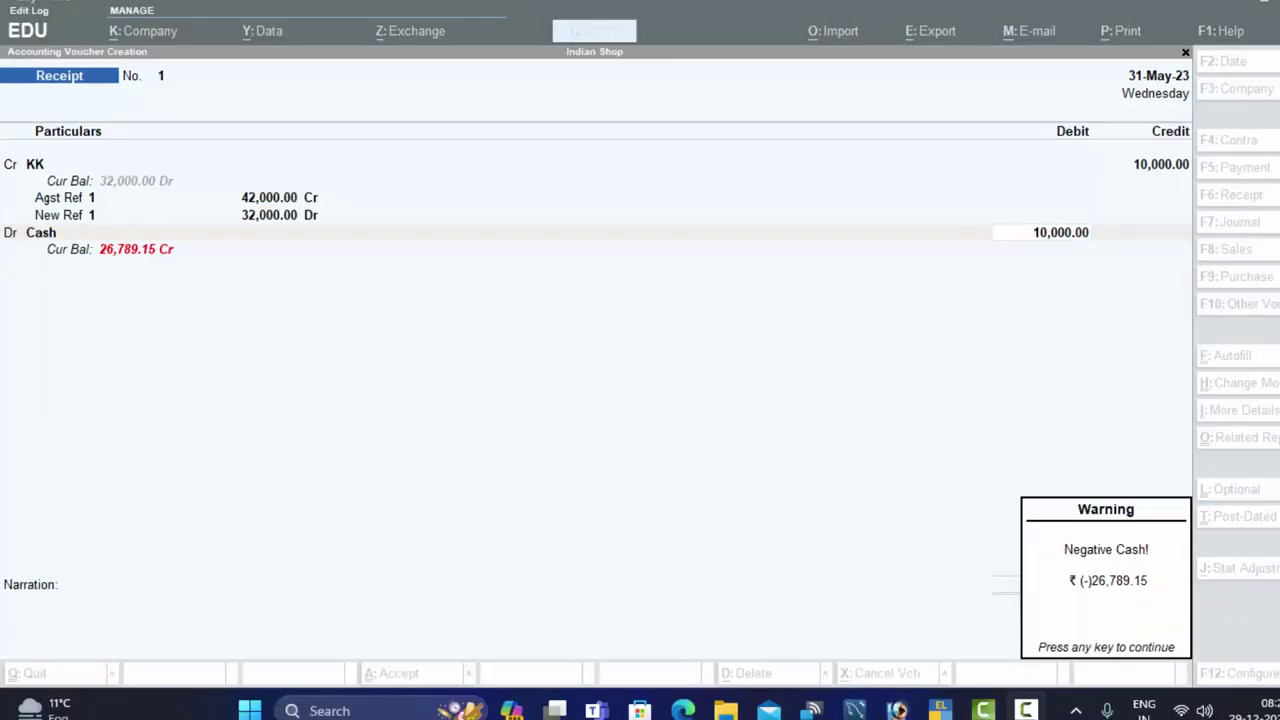
key(Return)
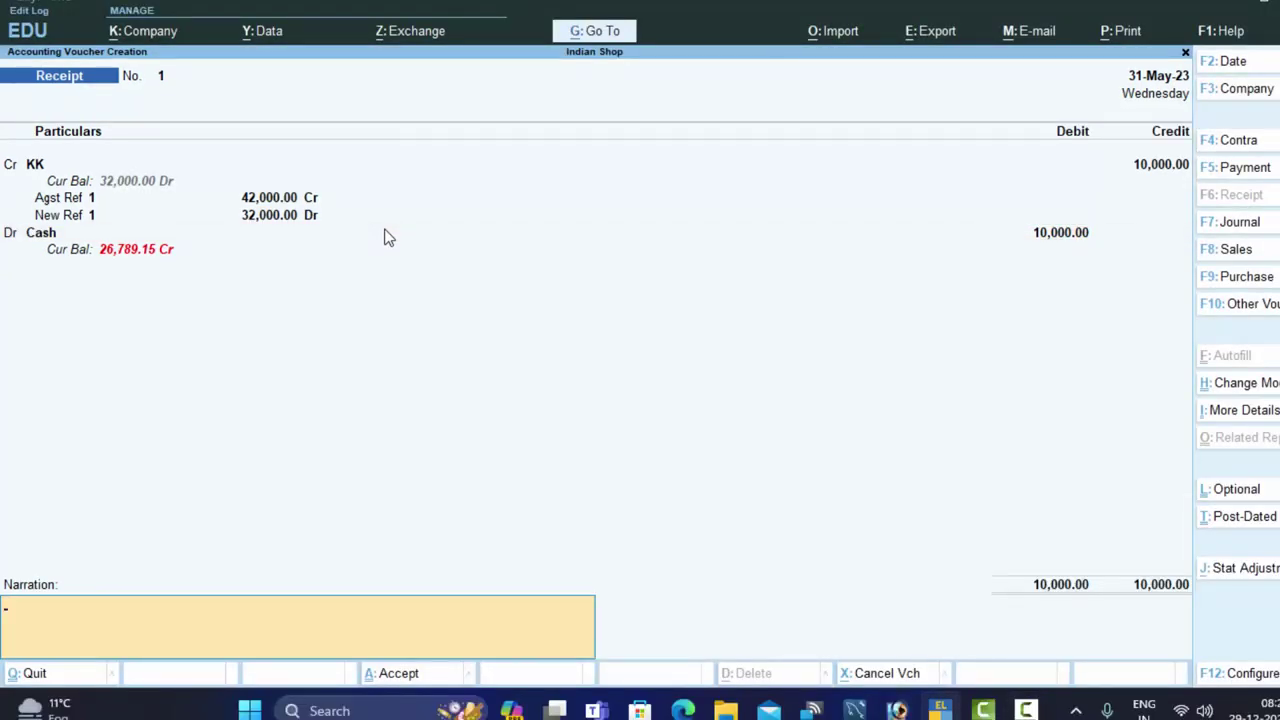